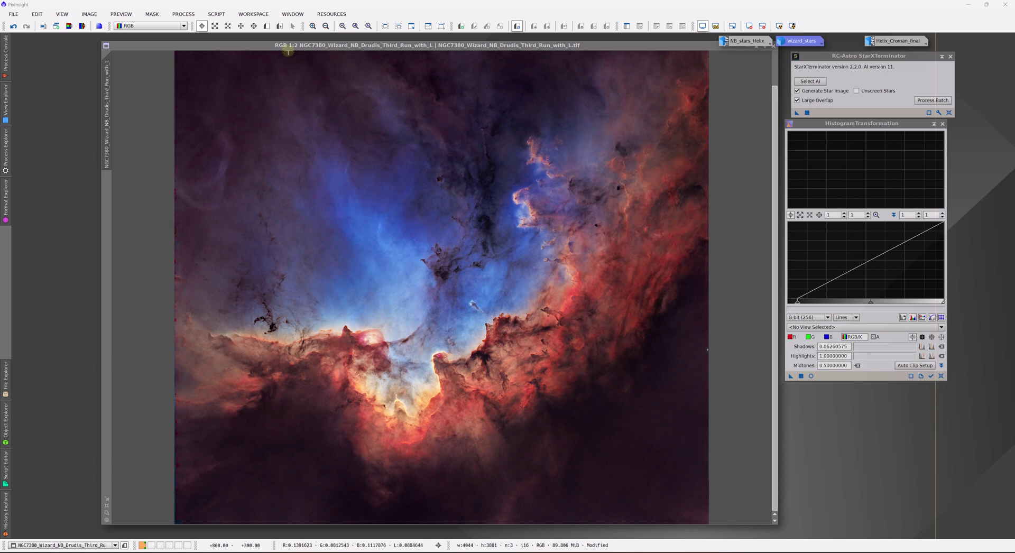
Step: Launch the OrtonGlow utility script, inspect its dialog, then close it again
click(217, 14)
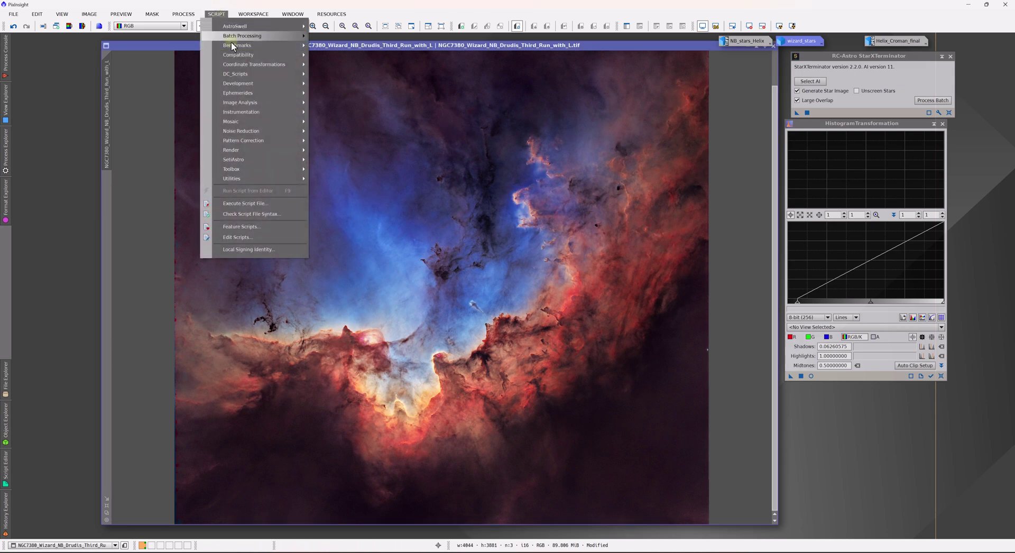
mouse_move(287, 179)
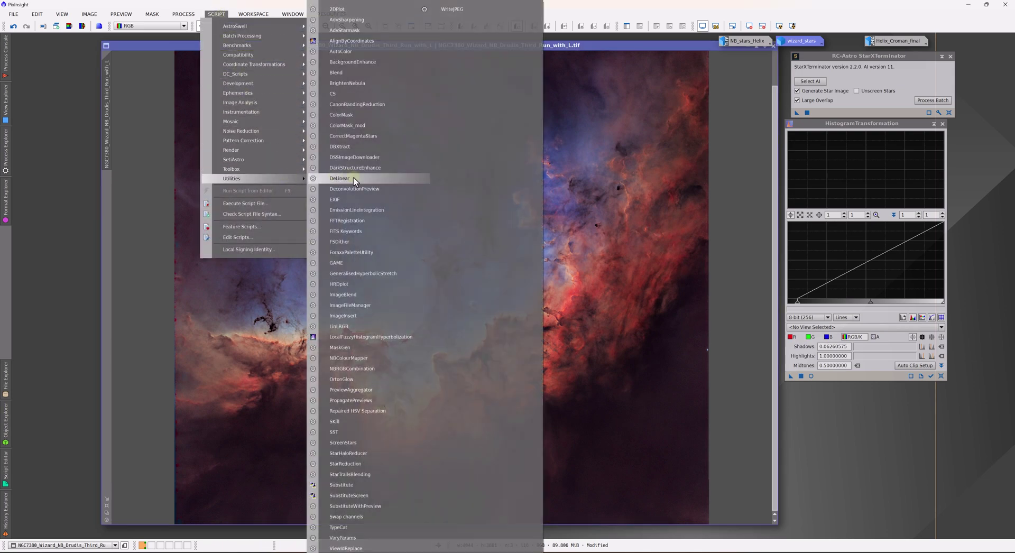
click(369, 381)
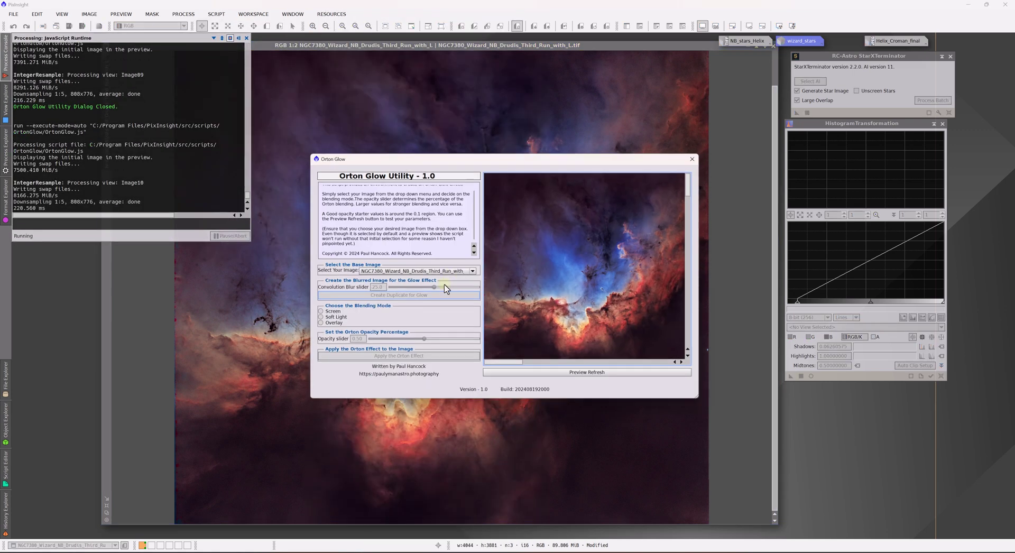
drag(480, 165, 607, 55)
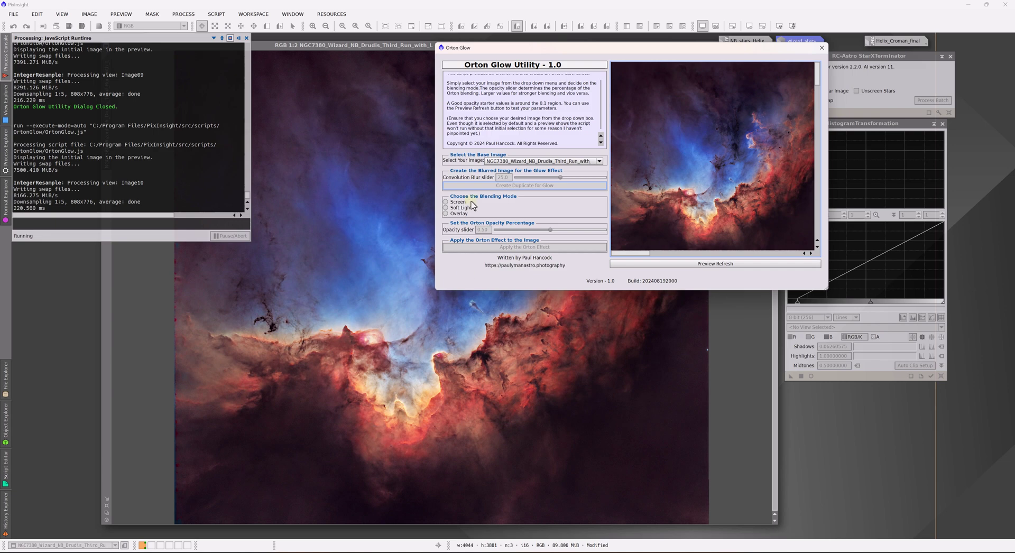
drag(533, 52, 656, 43)
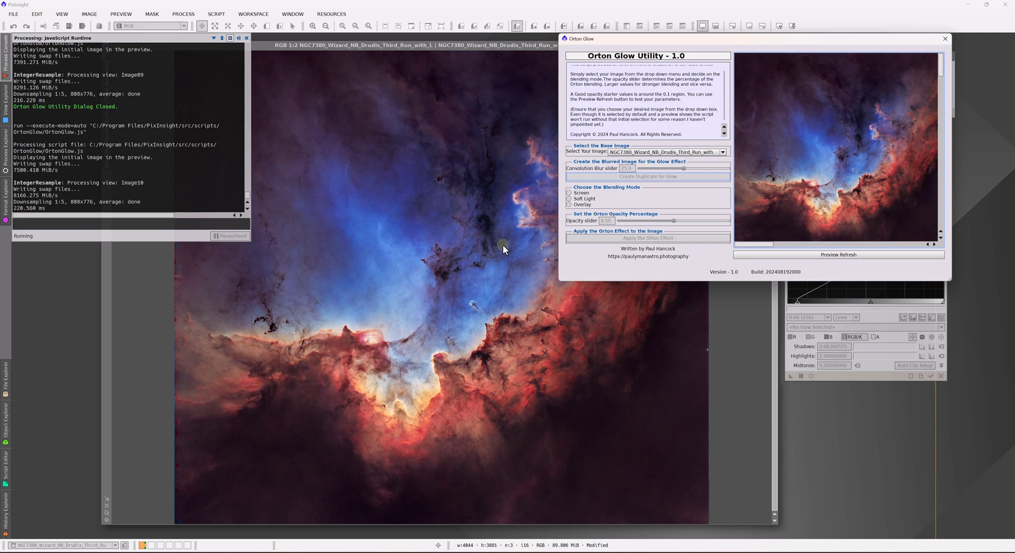
drag(626, 44, 556, 63)
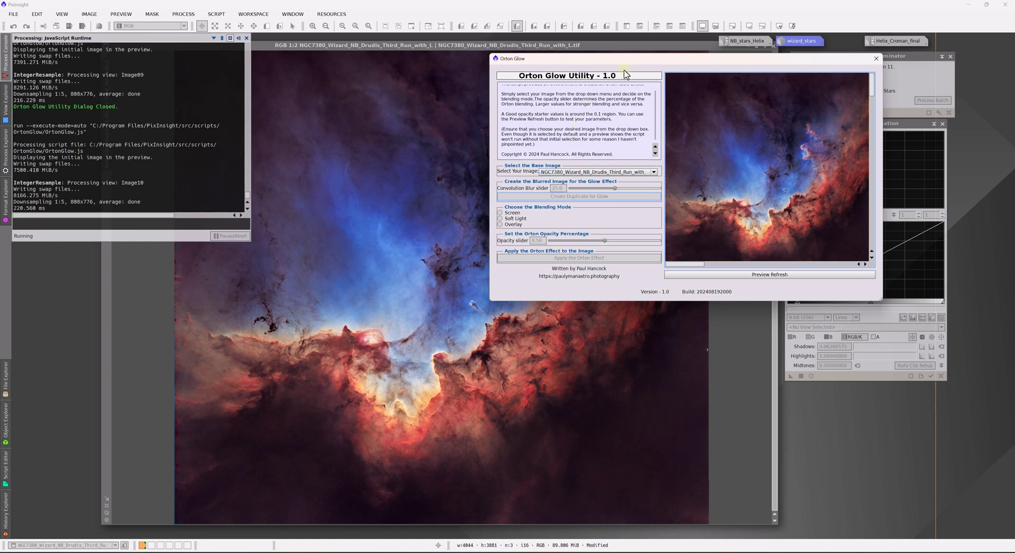
click(876, 59)
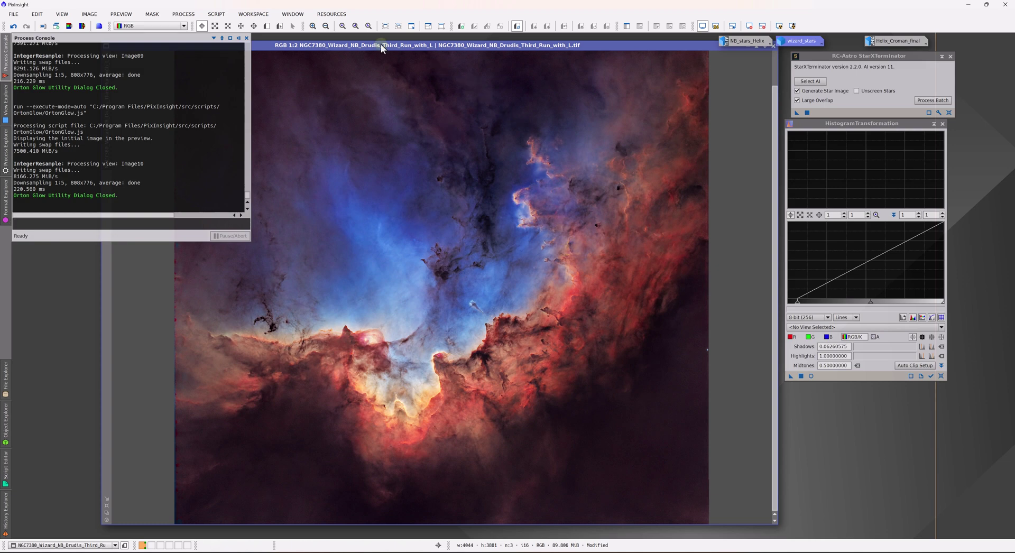
Step: Launch the ImageBlend utility script and move its dialog to the right
click(222, 16)
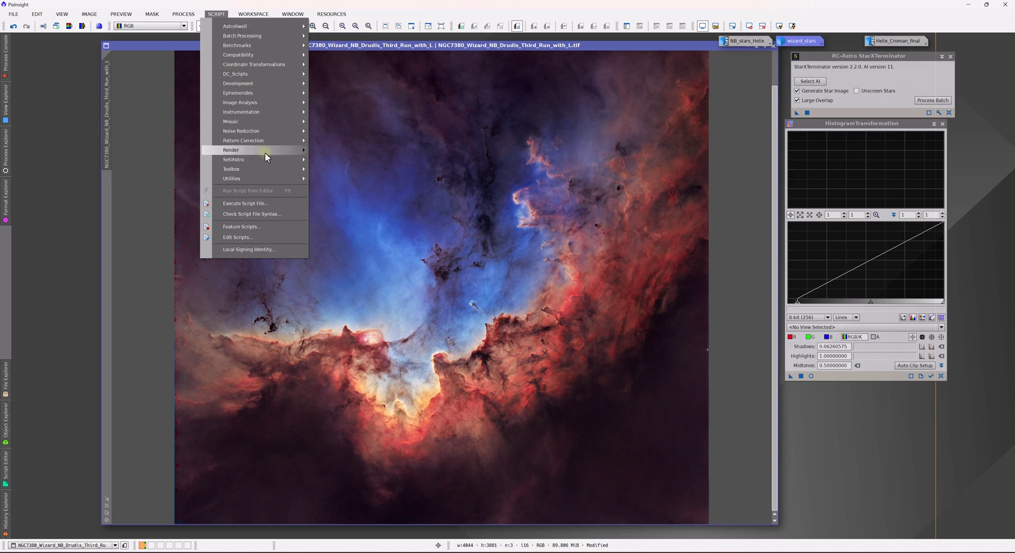
mouse_move(272, 177)
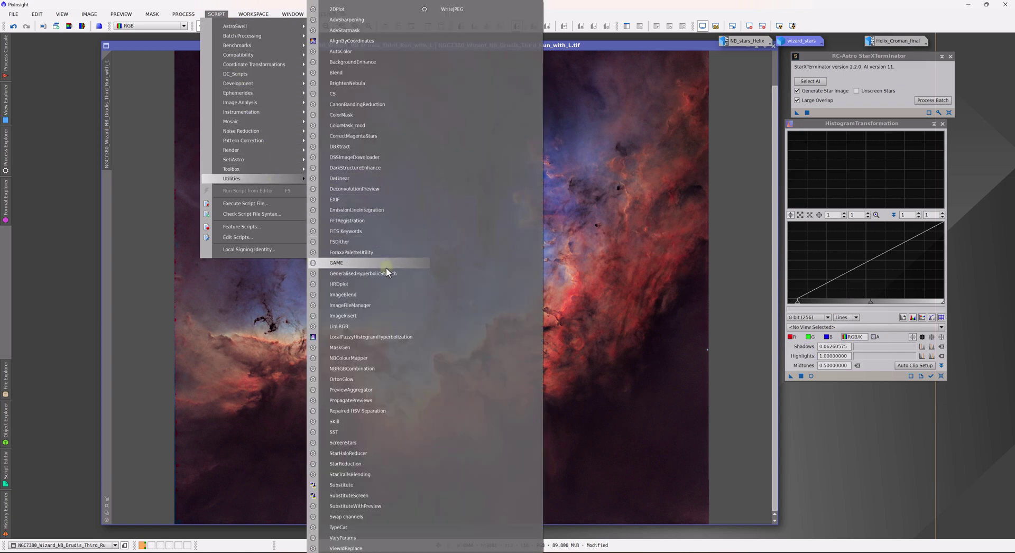
click(390, 294)
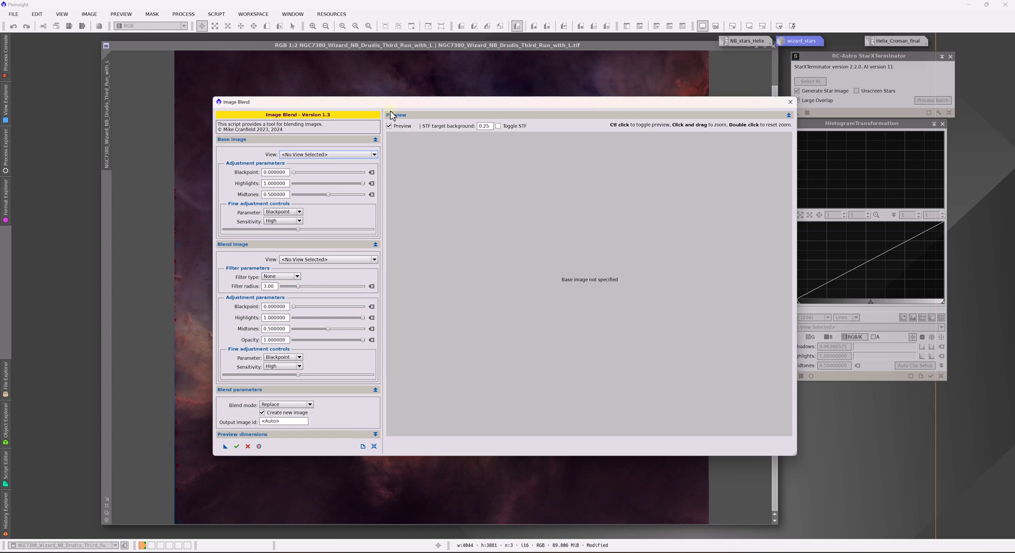
drag(381, 104, 458, 96)
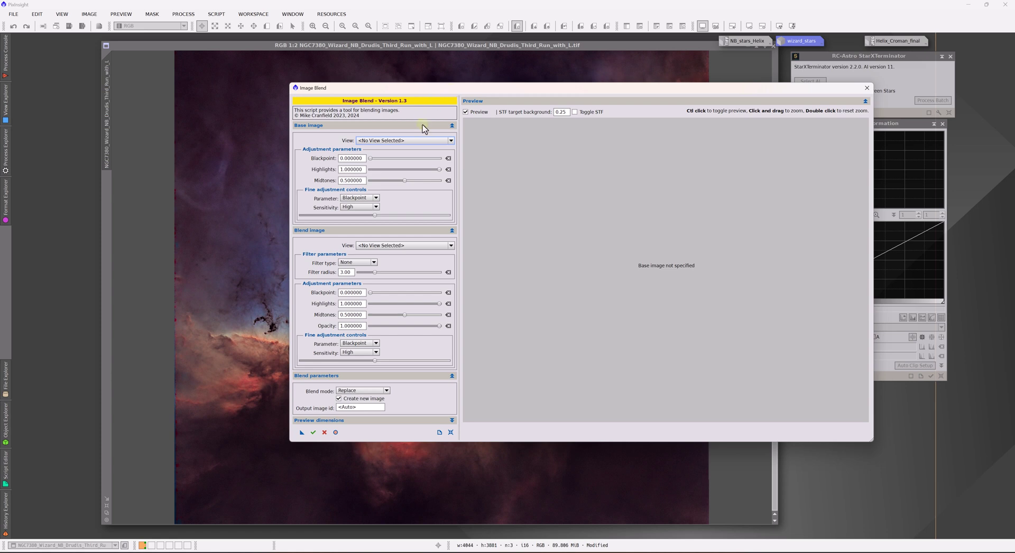
Step: Choose the NGC7380 view as both the base image and the blend image
click(428, 144)
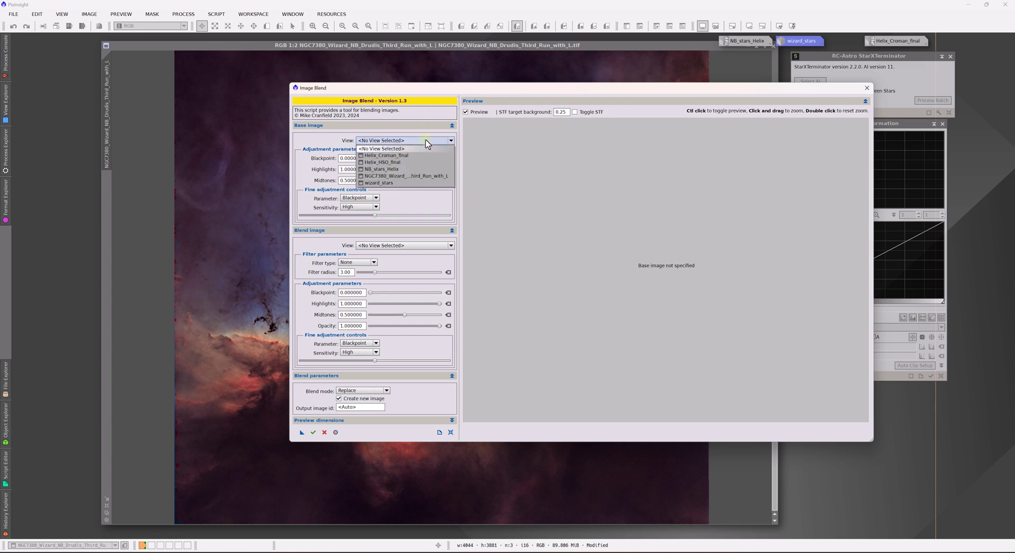
click(417, 176)
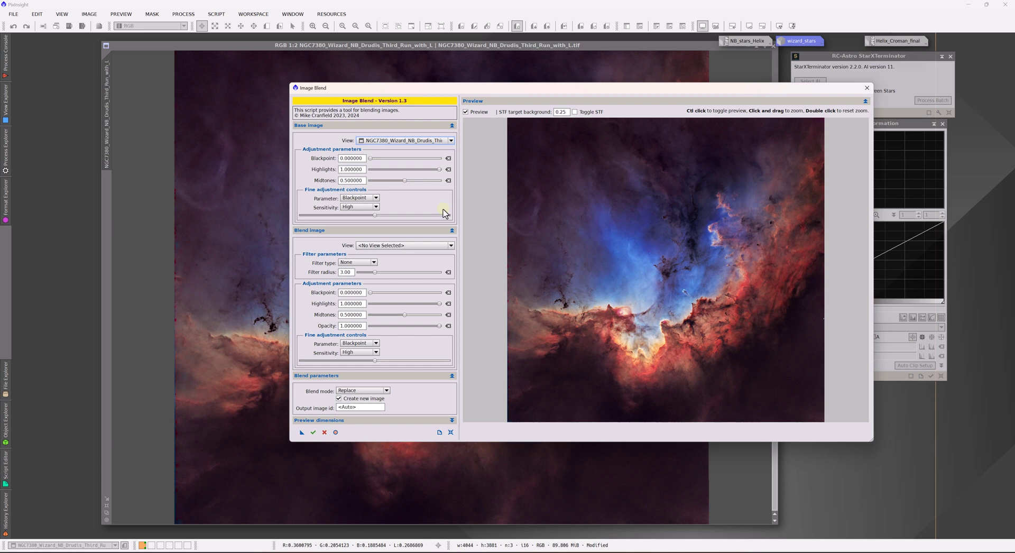
click(420, 244)
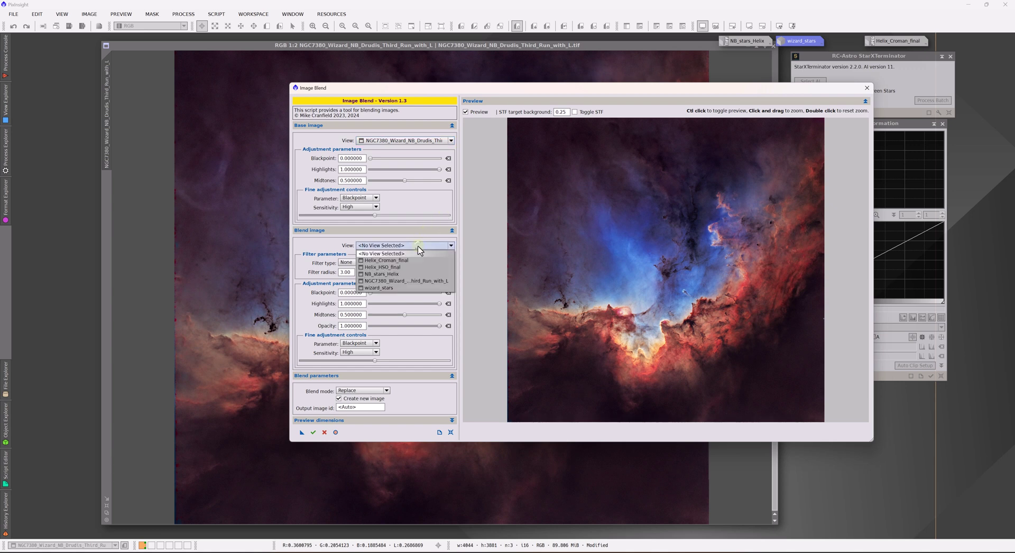
click(426, 282)
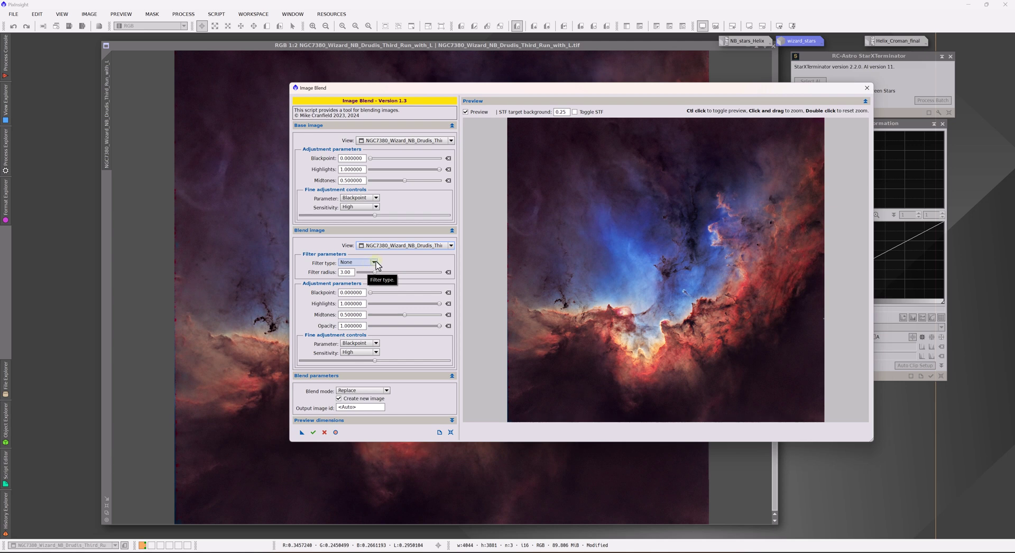
Step: Apply a Blur filter to the blend image with a filter radius of 33.2
click(375, 263)
click(362, 277)
drag(375, 272, 394, 273)
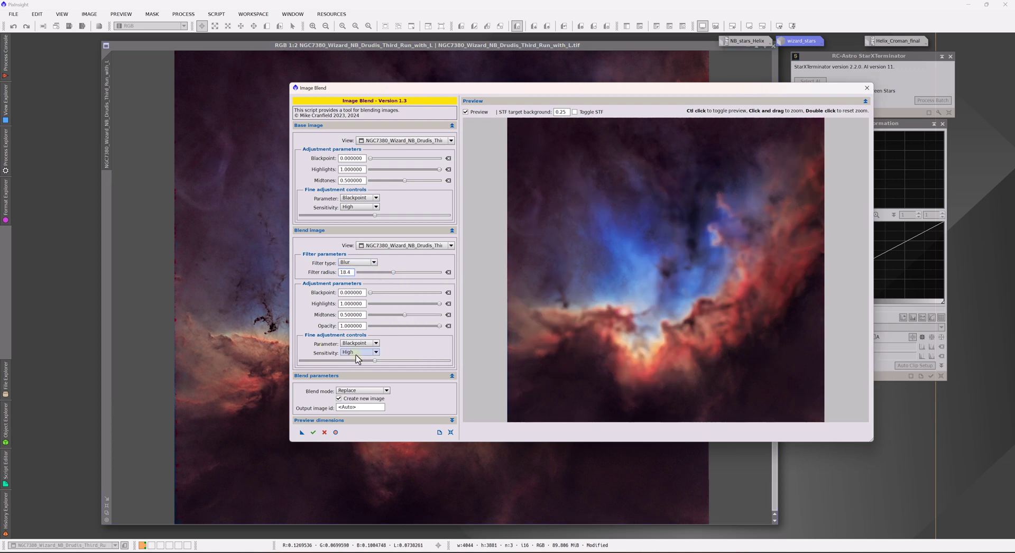
drag(394, 273, 398, 273)
drag(398, 273, 402, 275)
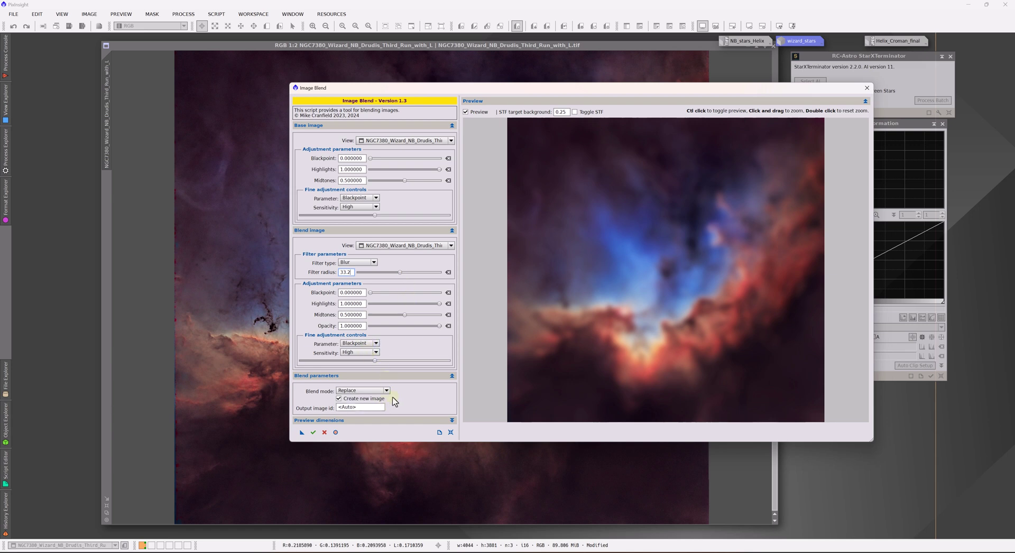
Step: Set the Image Blend blend mode to Screen
click(386, 391)
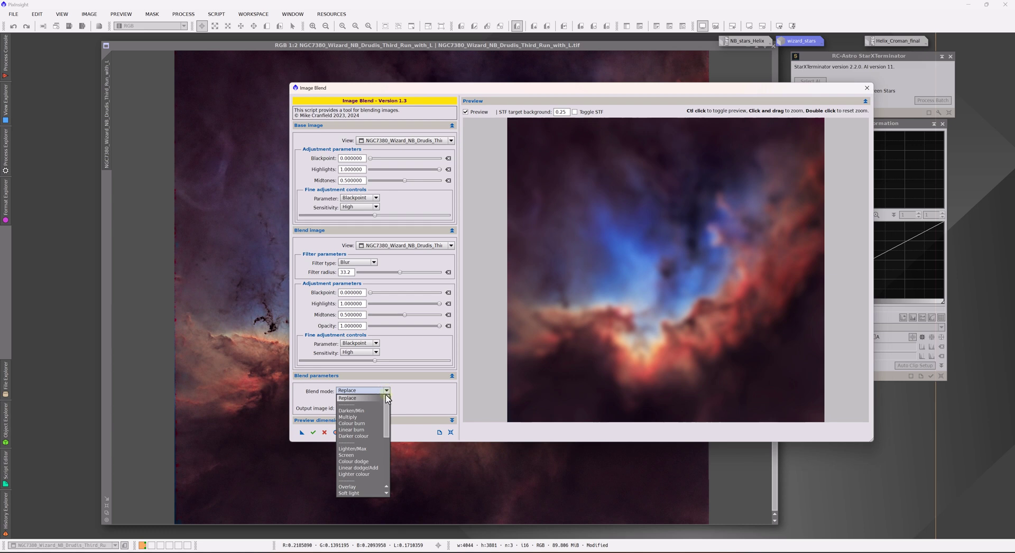
mouse_move(386, 402)
mouse_down()
mouse_move(385, 448)
mouse_move(393, 417)
mouse_up()
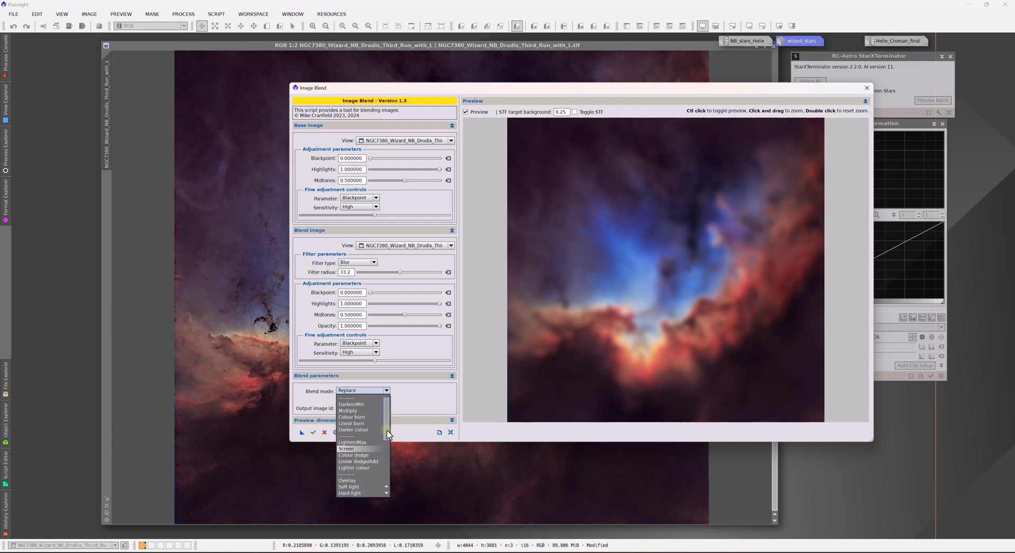
drag(390, 436, 387, 448)
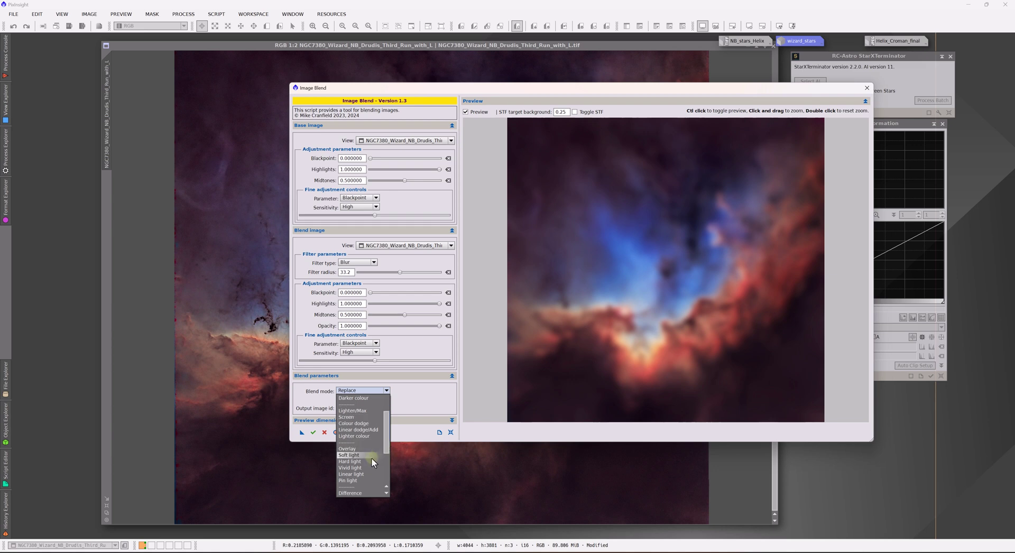
click(369, 417)
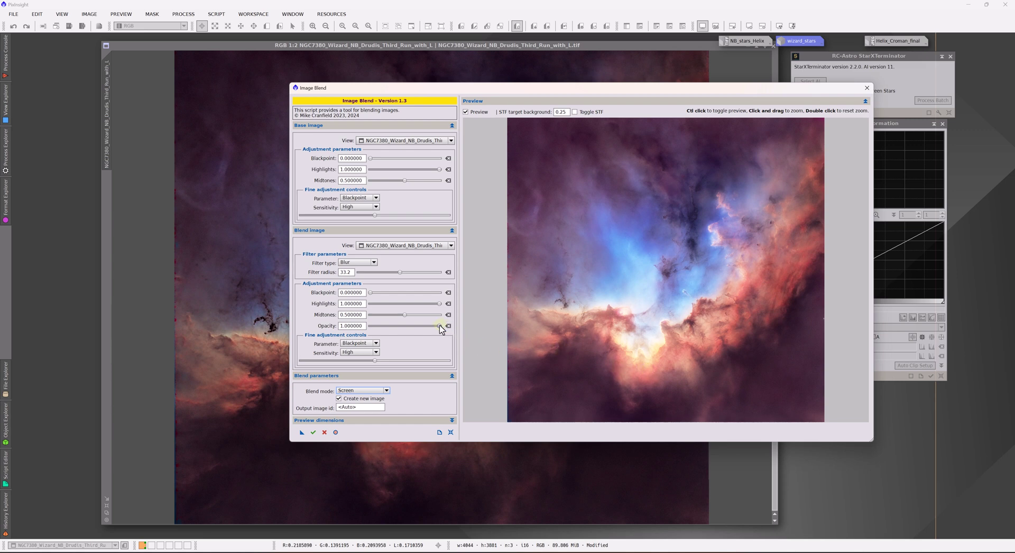
Step: Set blend opacity 0.287356, blackpoint 0.172414, midtones 0.547893 and highlights 0.789272
drag(440, 328, 367, 328)
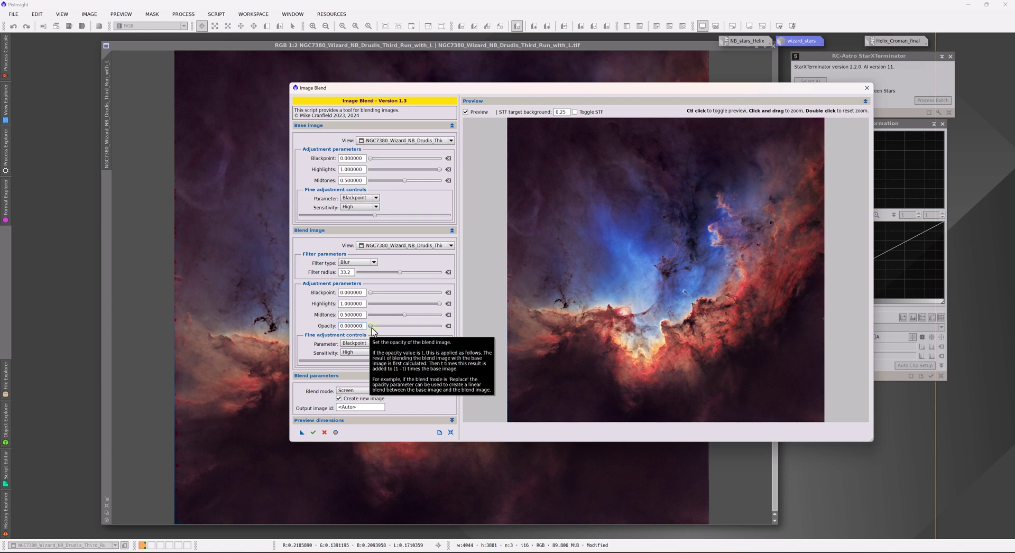
drag(372, 327, 392, 329)
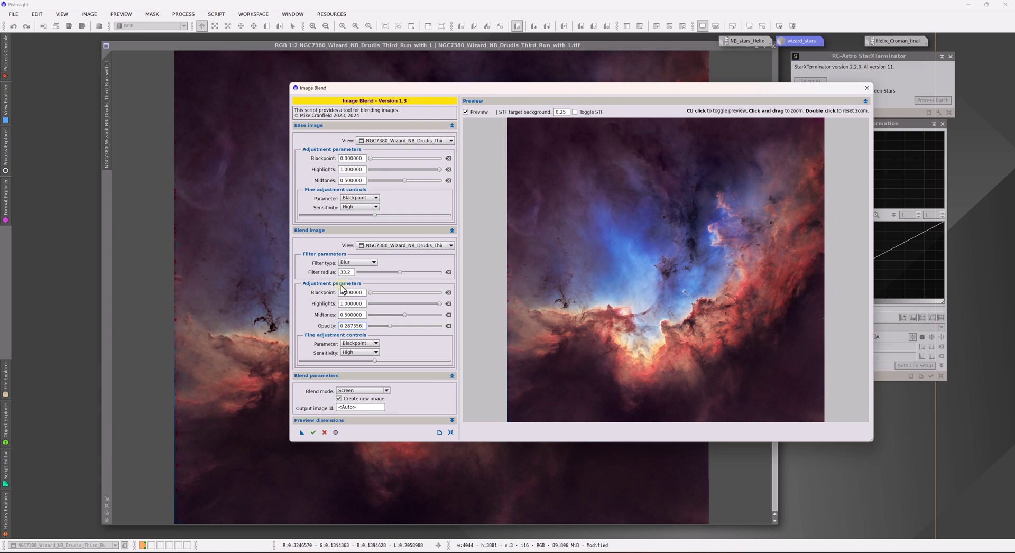
drag(340, 292, 384, 298)
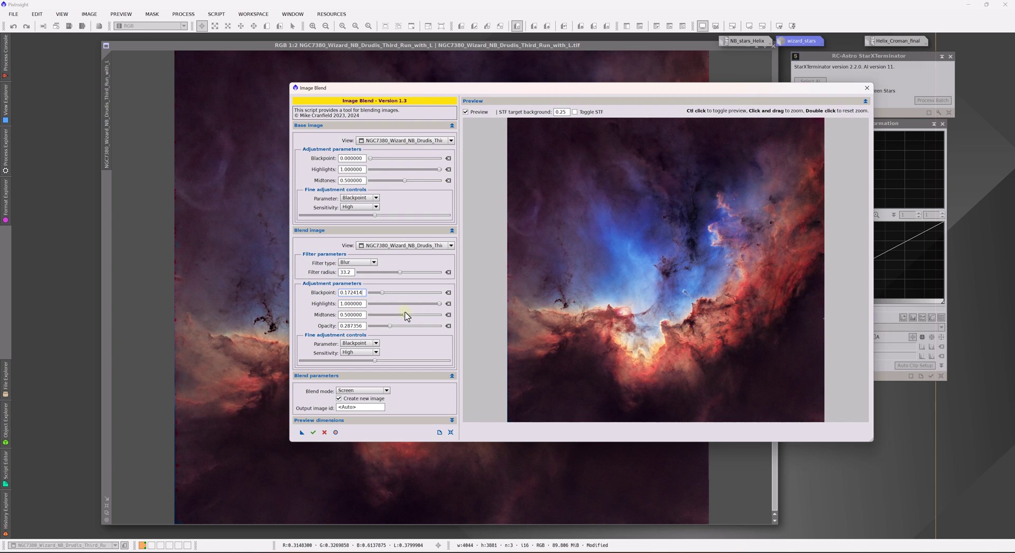
drag(406, 318, 409, 318)
drag(439, 304, 426, 306)
click(426, 306)
Step: Toggle the preview off and on repeatedly to compare the glow before and after
click(466, 112)
click(466, 112)
click(466, 112)
click(466, 112)
click(466, 112)
click(466, 112)
click(466, 112)
click(466, 112)
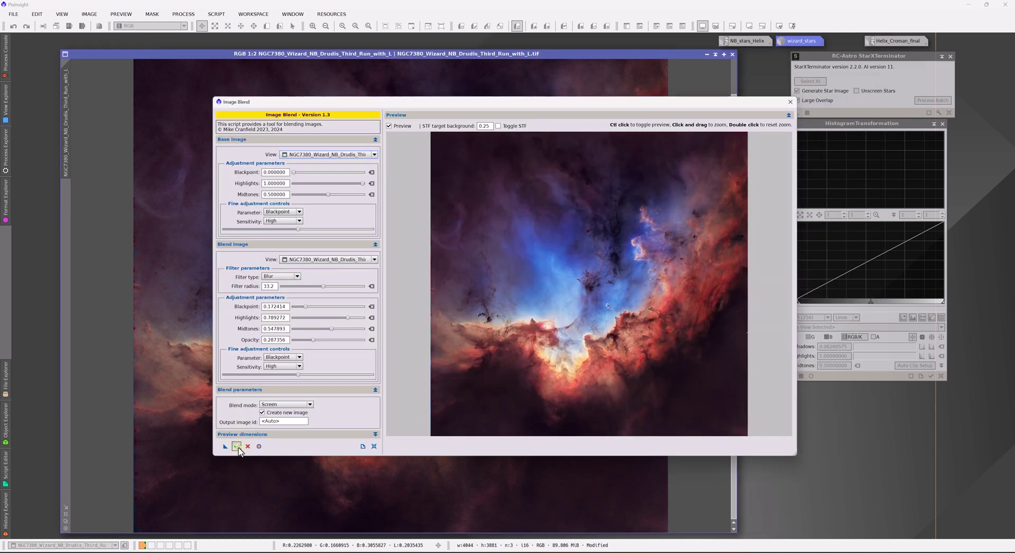
Step: Execute the blend as a new ImageBlend image, close the dialog, and move the window aside
click(226, 446)
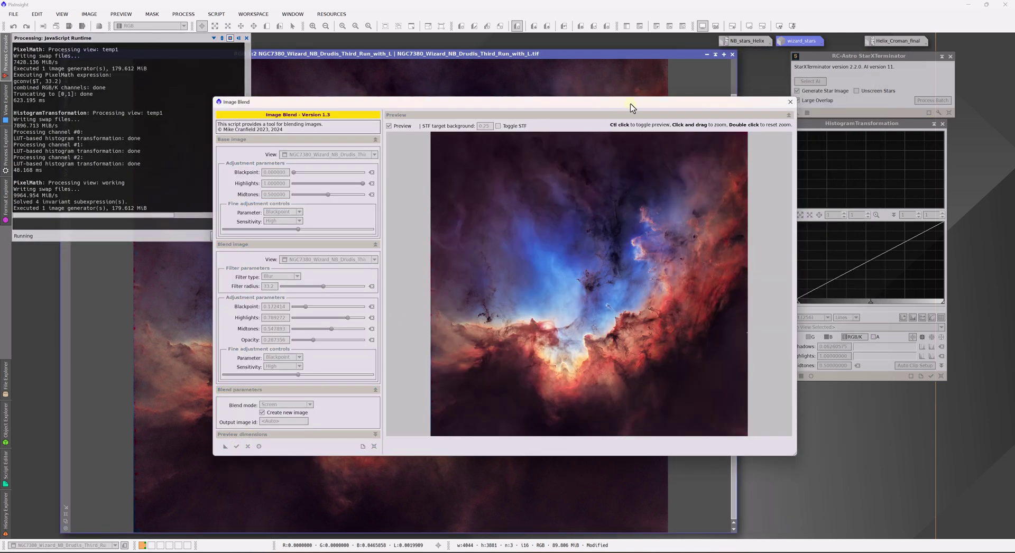
click(791, 103)
drag(671, 58, 418, 63)
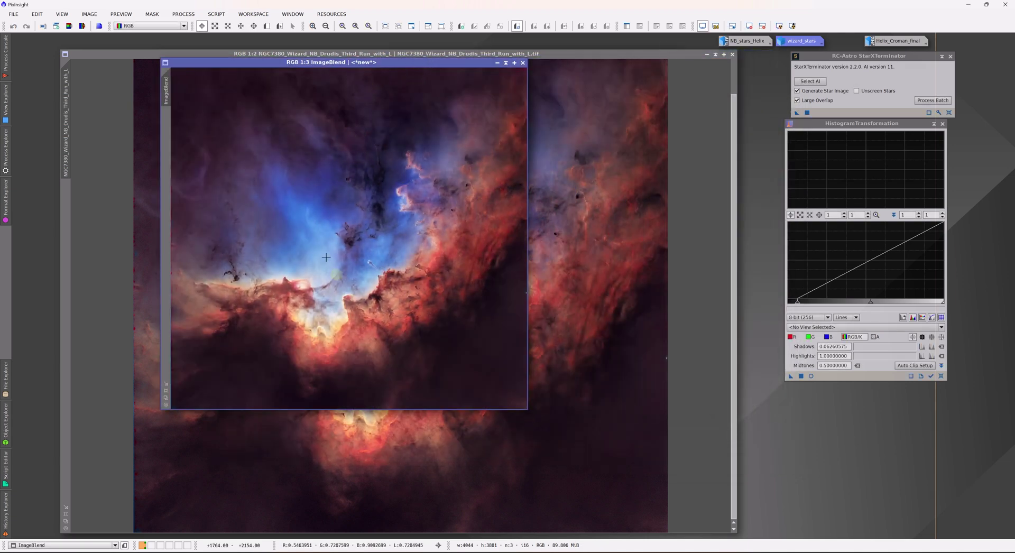
mouse_move(750, 44)
click(216, 14)
Step: Run ScreenStars with wizard_stars as stars and ImageBlend as starless to create the starry image
mouse_move(273, 182)
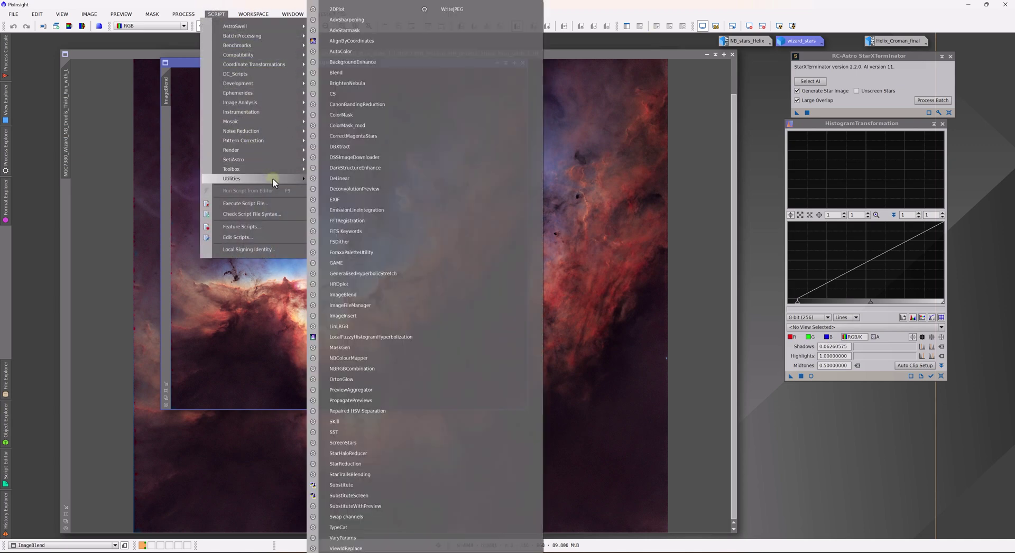
click(402, 443)
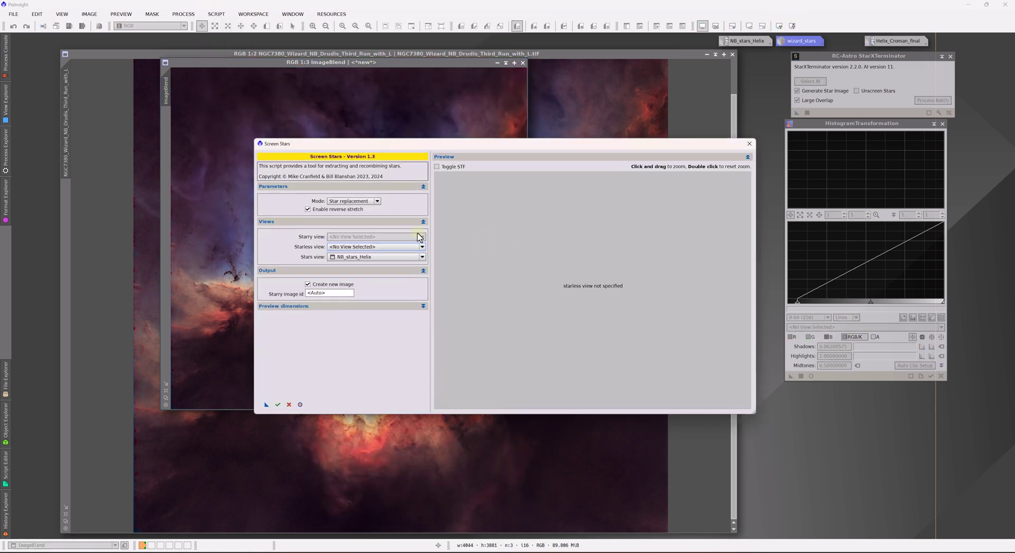
drag(389, 147, 531, 159)
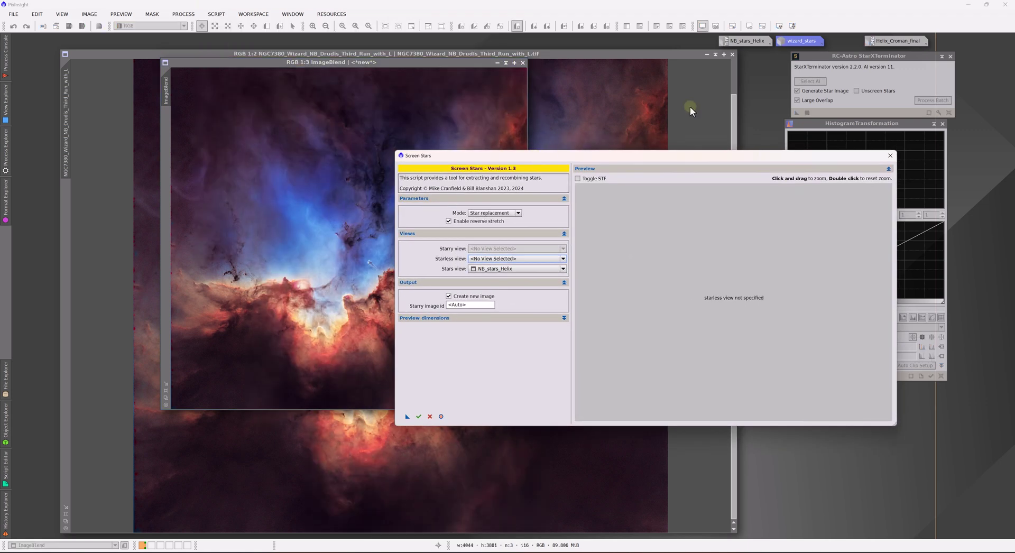
click(501, 269)
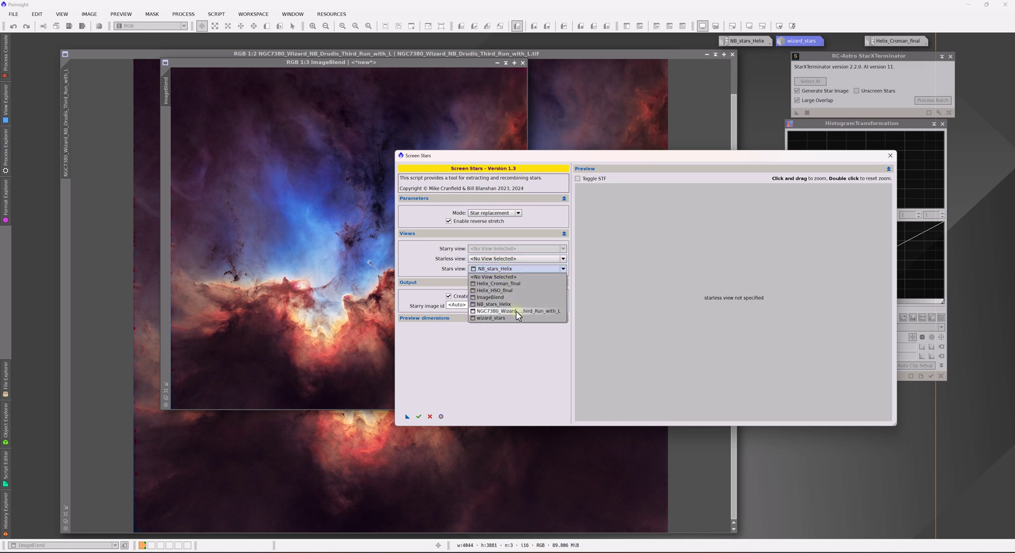
click(515, 318)
click(507, 259)
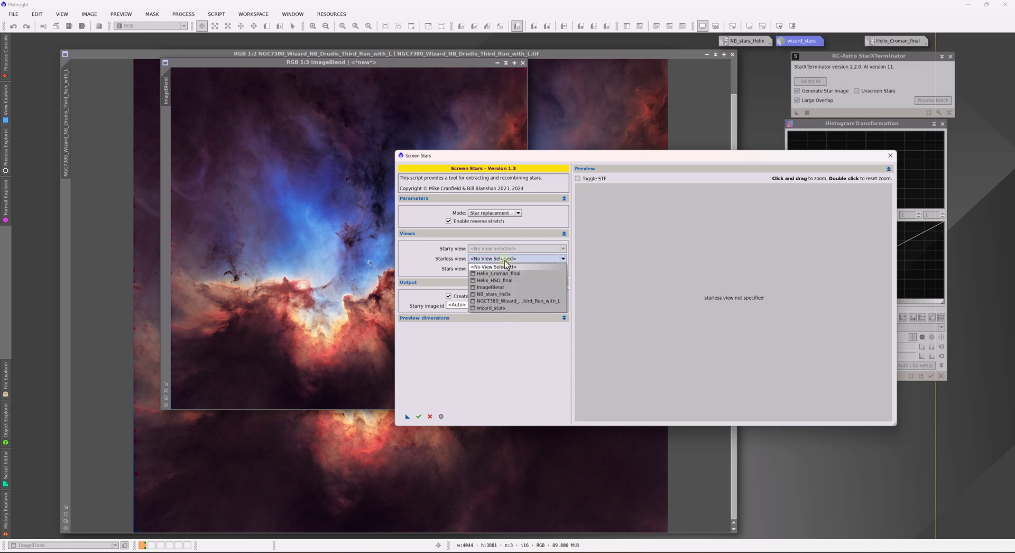
click(508, 290)
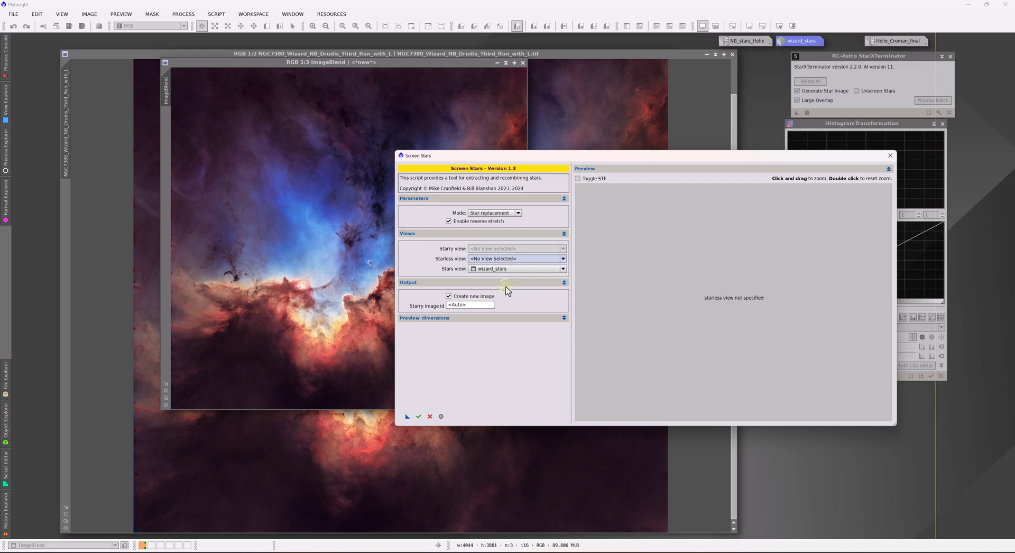
click(418, 417)
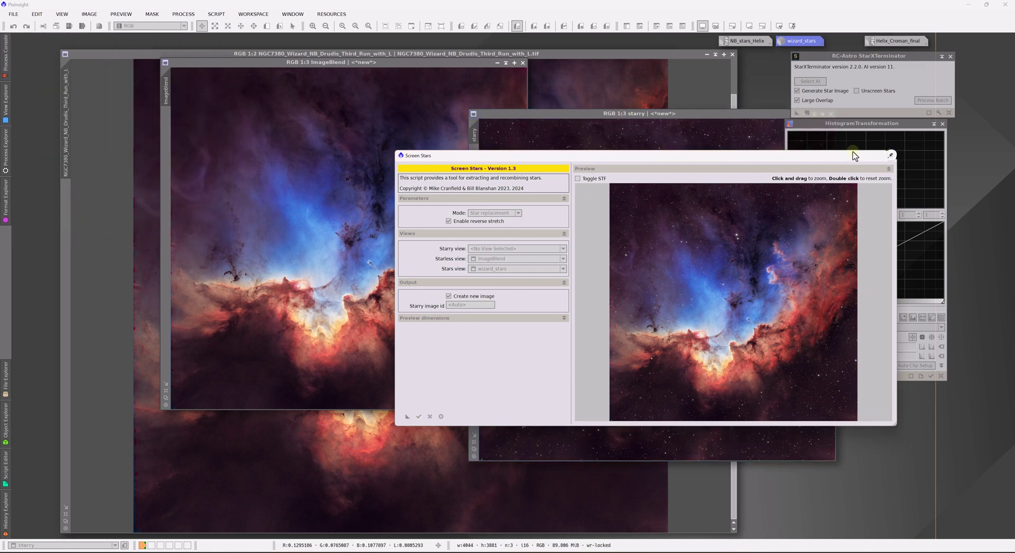
Step: Close Screen Stars, enlarge and inspect the starry window, then iconize it and set it aside
click(891, 155)
drag(715, 112, 496, 123)
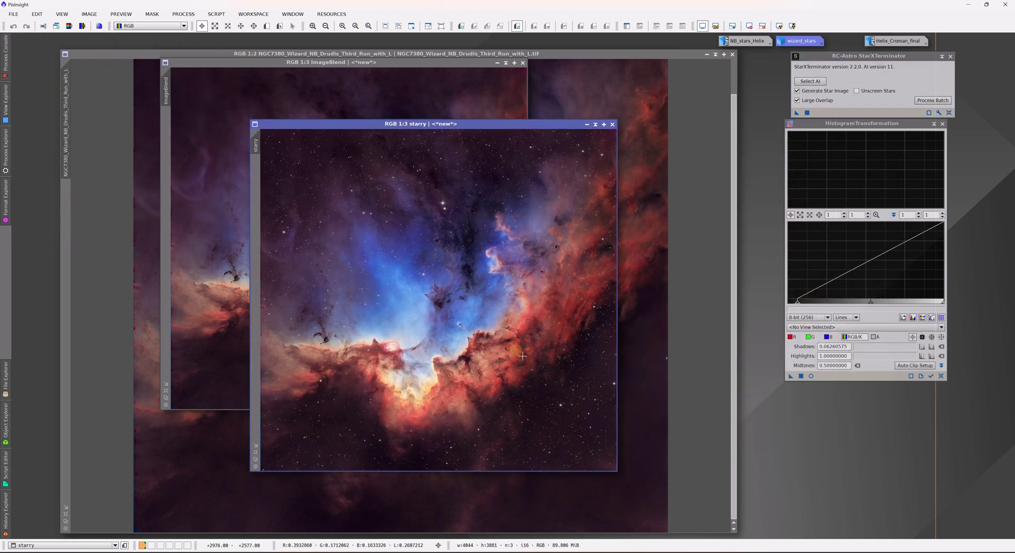
drag(418, 125, 314, 97)
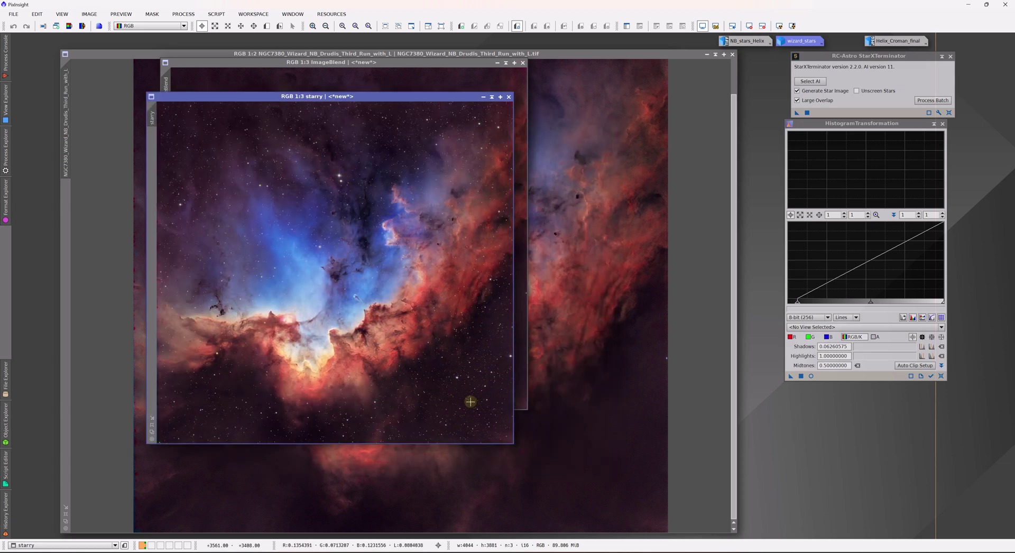
scroll(471, 402, up, 1)
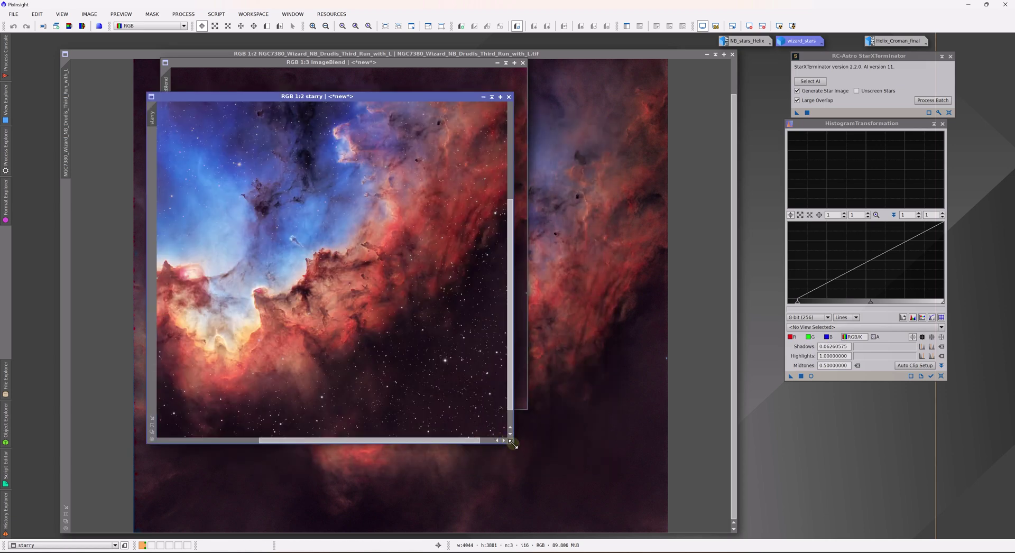
drag(512, 442, 714, 500)
scroll(571, 370, down, 1)
scroll(570, 368, up, 1)
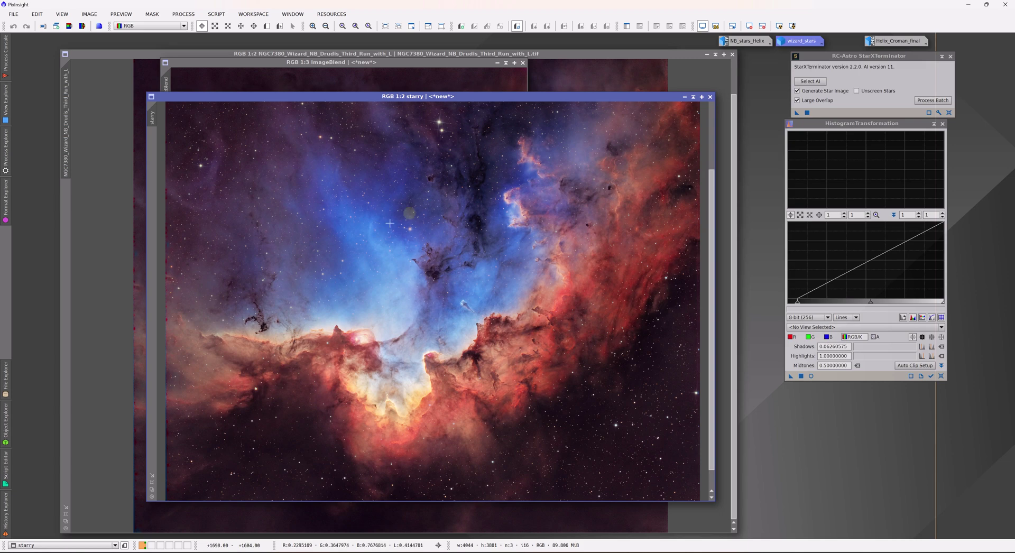
click(684, 97)
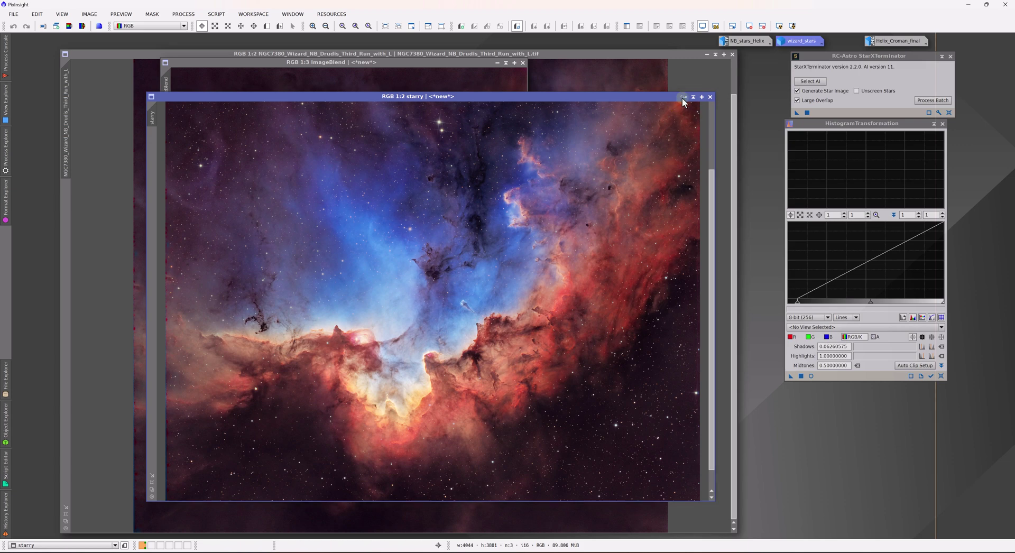
drag(458, 300, 784, 88)
Step: Iconize the ImageBlend and NGC7380 Wizard images and set their icons aside
click(497, 63)
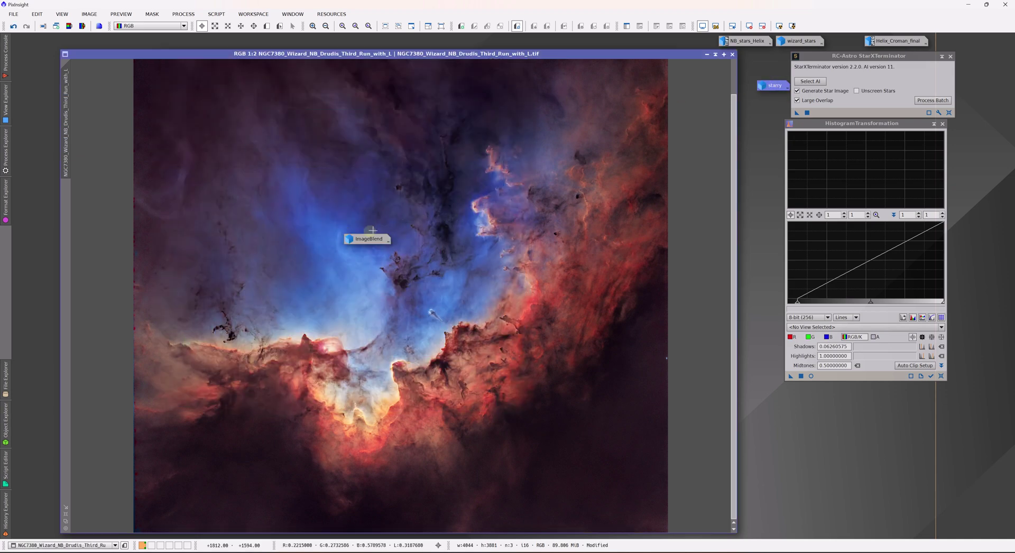
drag(365, 238, 779, 110)
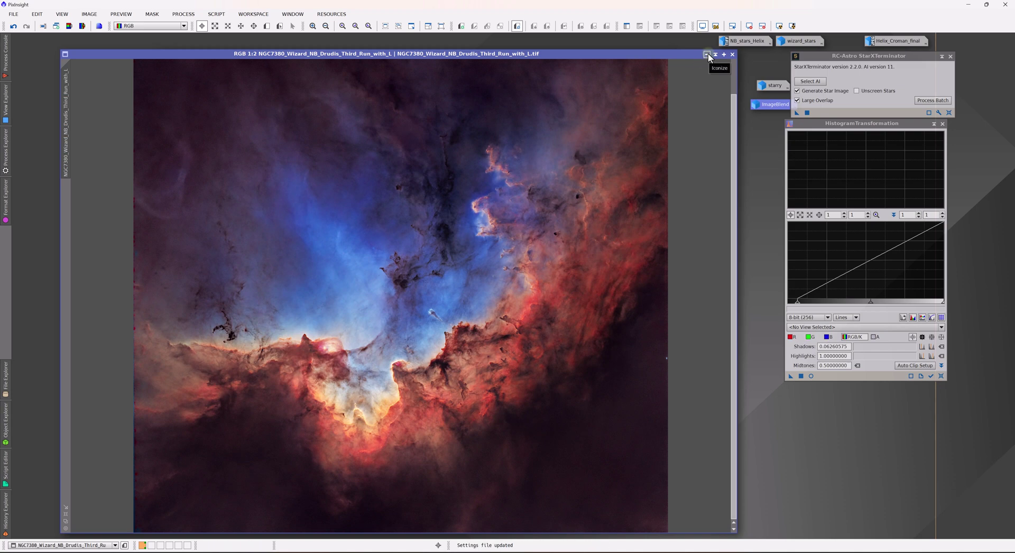
click(708, 55)
drag(469, 292, 749, 108)
Step: Reposition the Helix_HSO_final image window and zoom in and out on it
drag(570, 55, 547, 84)
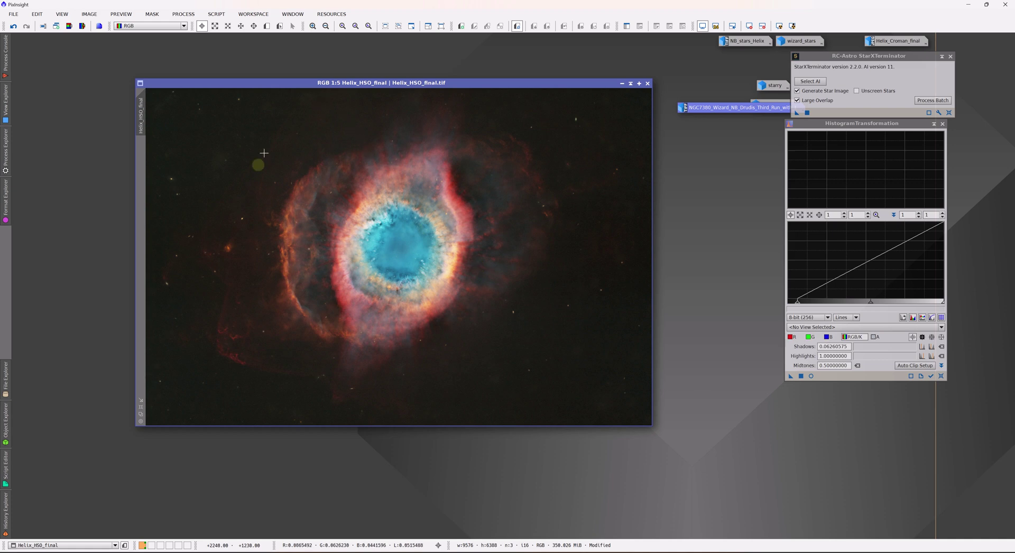
scroll(425, 244, up, 3)
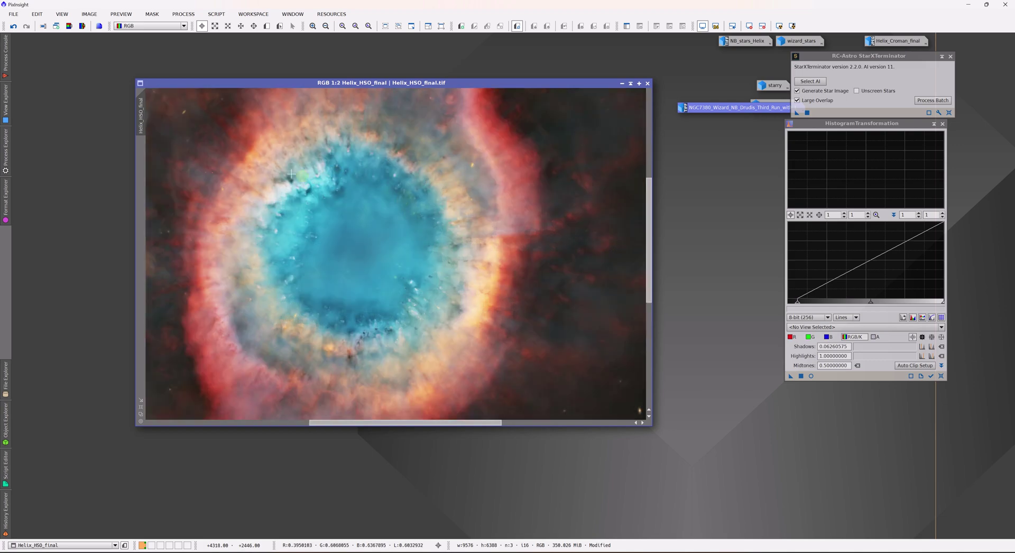
scroll(372, 263, down, 2)
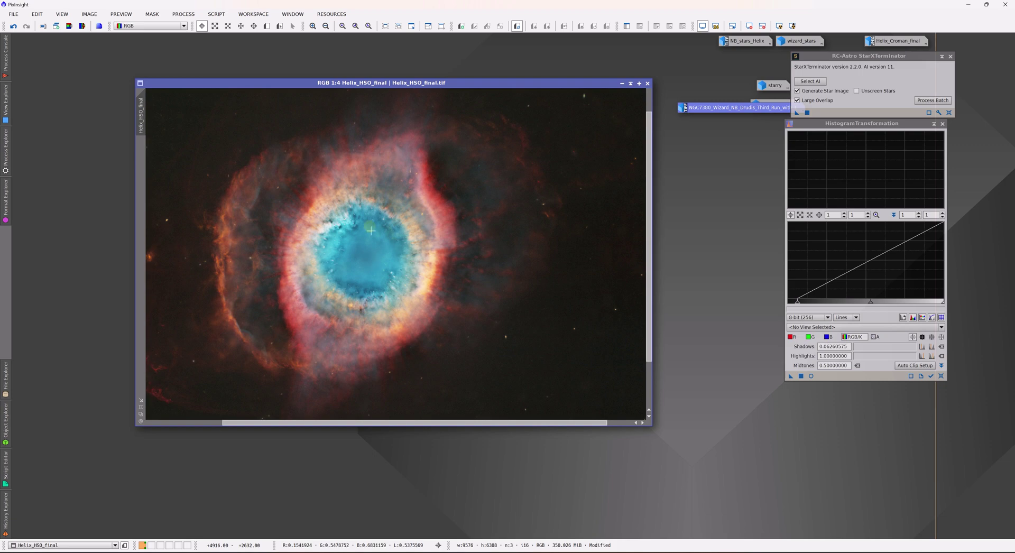
Step: Launch the ImageBlend script and set both Base and Blend image views to Helix_HSO_final
click(215, 14)
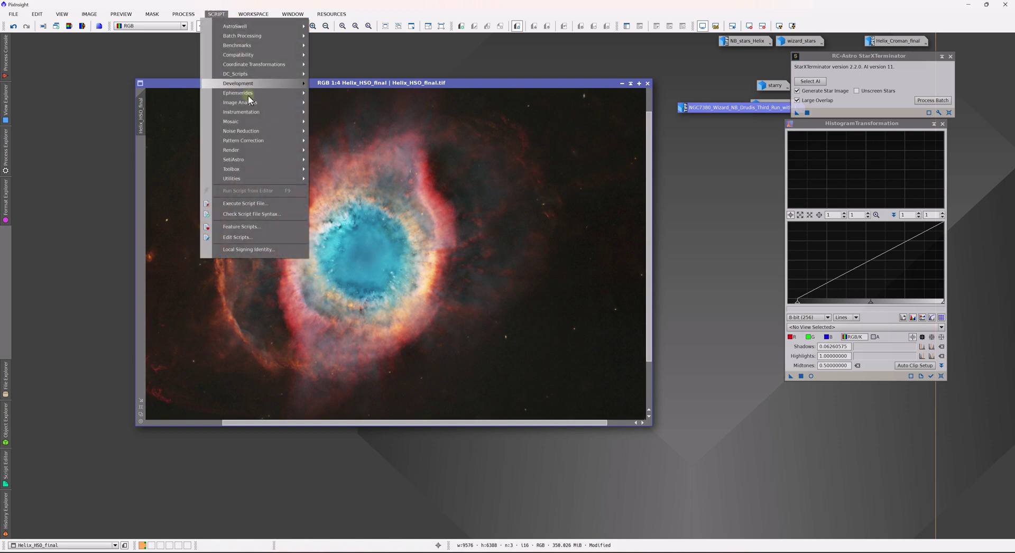
mouse_move(286, 178)
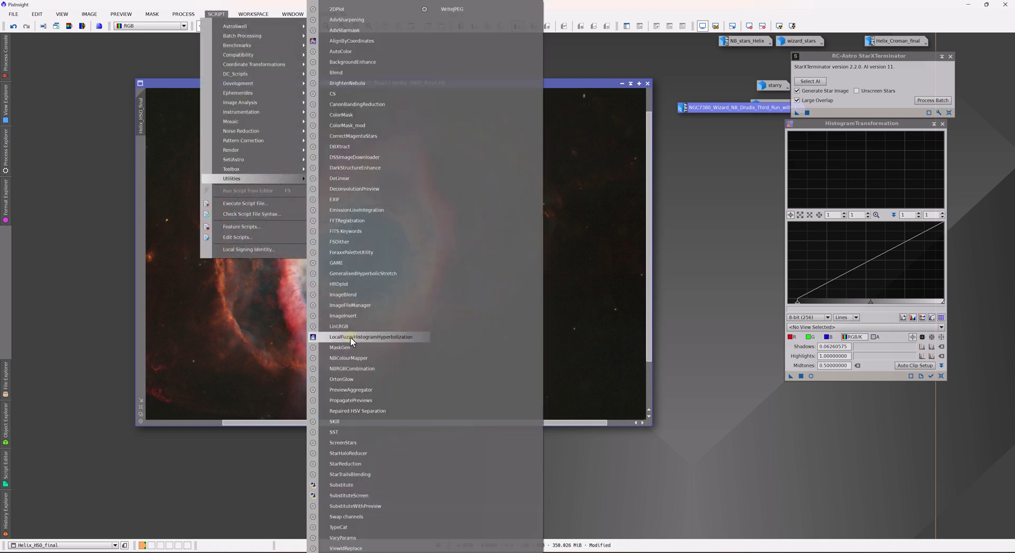
click(364, 295)
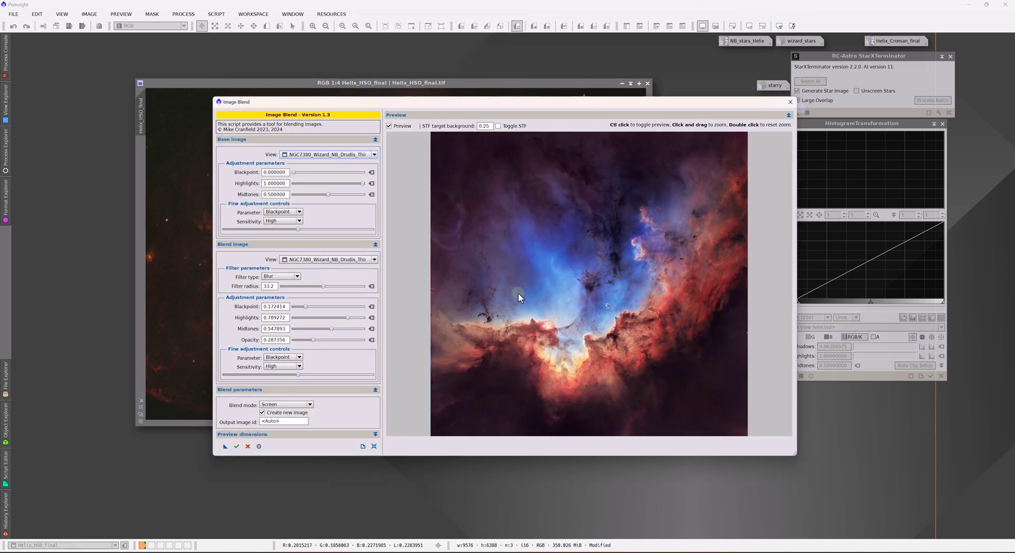
click(373, 154)
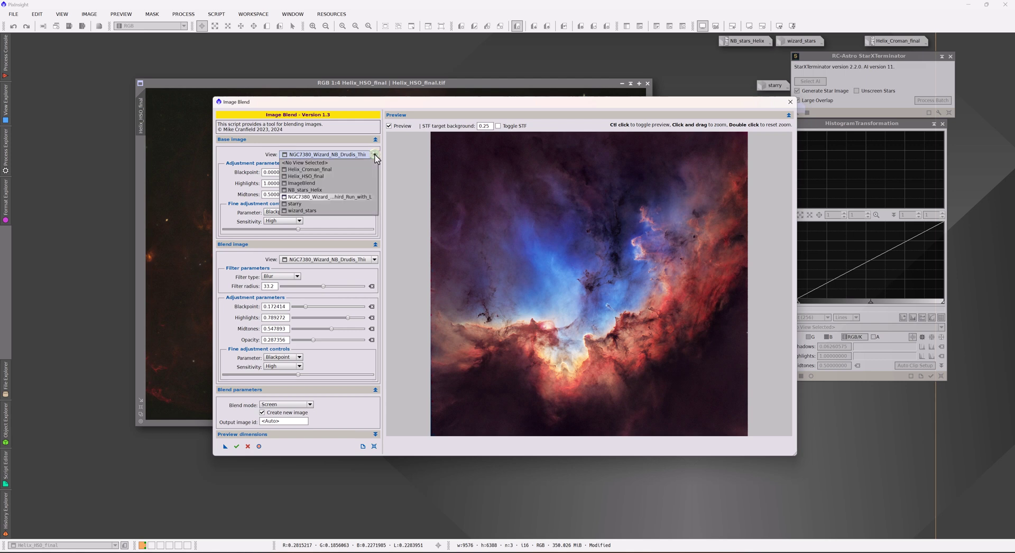
click(338, 169)
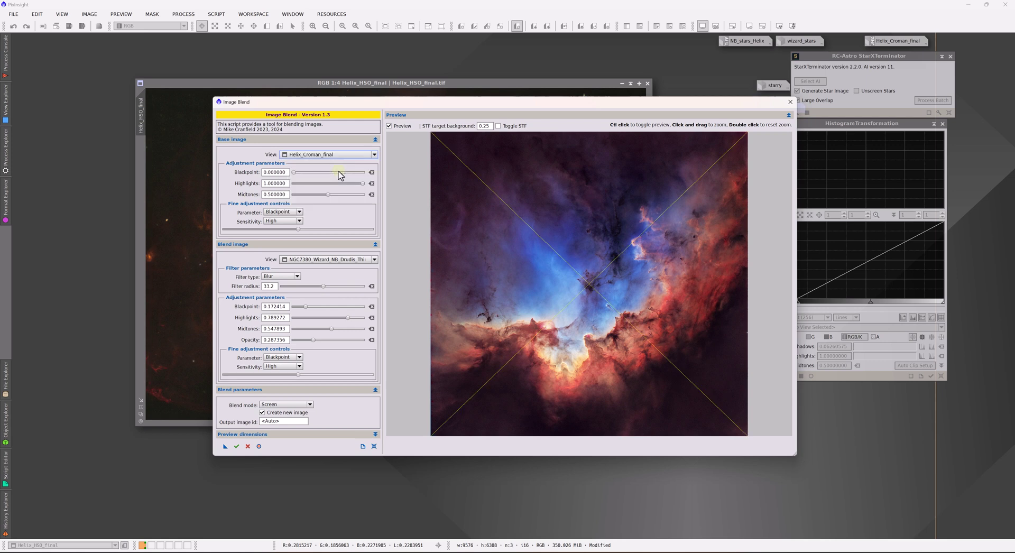
click(374, 154)
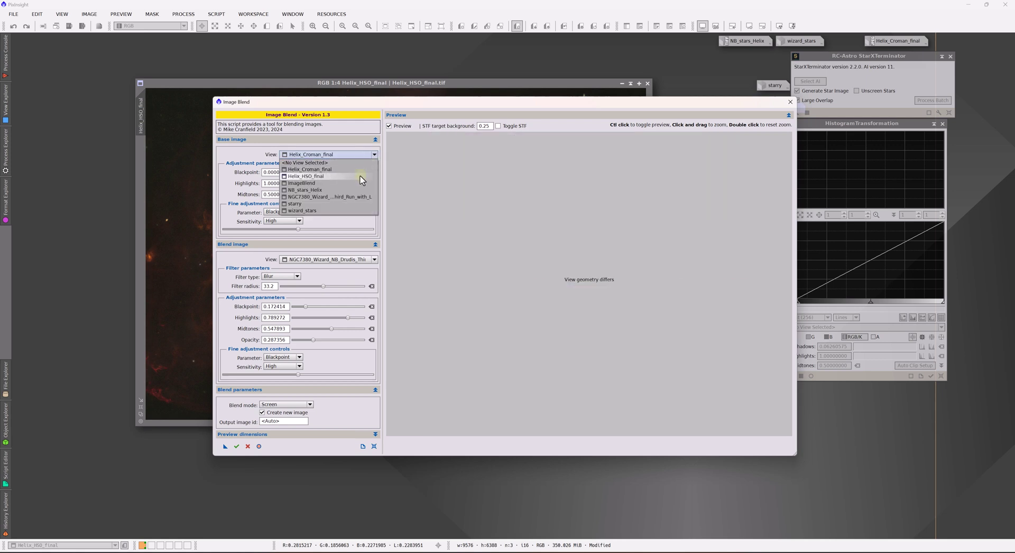
click(361, 179)
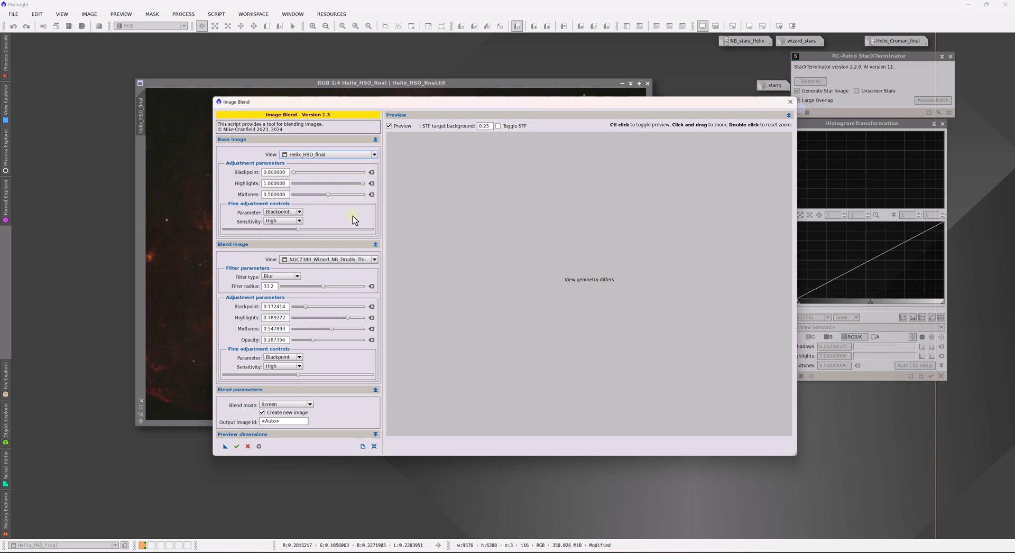
click(374, 260)
click(360, 287)
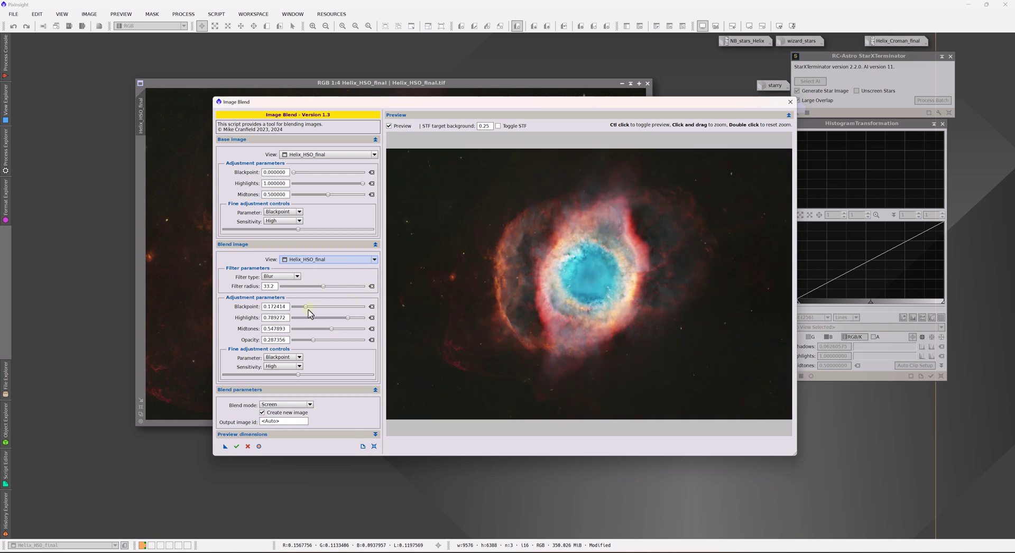
Step: Adjust the blend layer to blackpoint 0.065134, highlights 0.816092 and opacity 0.275862
mouse_move(306, 308)
mouse_down()
mouse_move(291, 309)
mouse_move(298, 311)
mouse_up()
drag(349, 320, 328, 329)
mouse_move(313, 340)
mouse_down()
mouse_move(324, 340)
mouse_move(313, 340)
mouse_up()
Step: Try Soft light, return to Screen blend mode, and apply the blend to create ImageBlend2
click(286, 405)
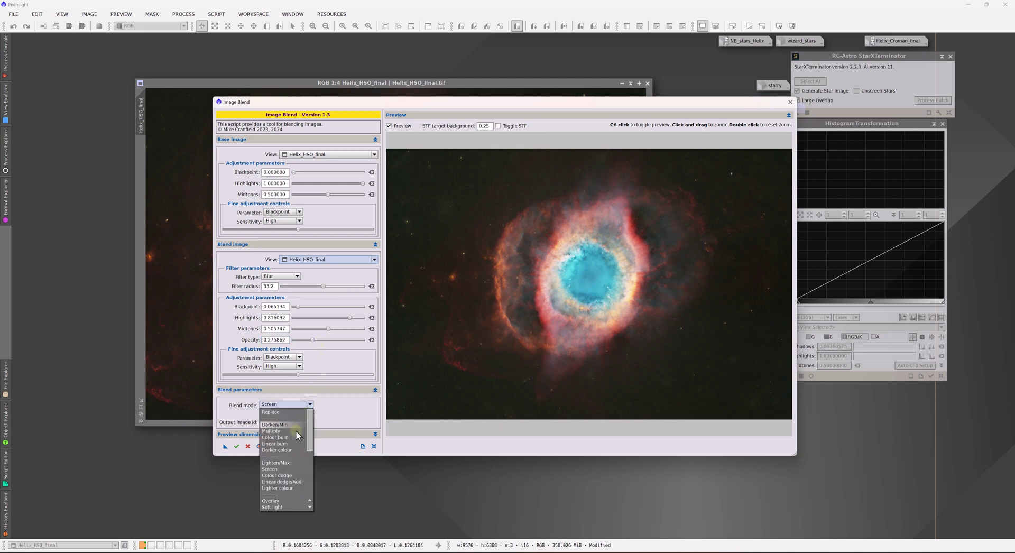
scroll(287, 477, down, 1)
click(287, 500)
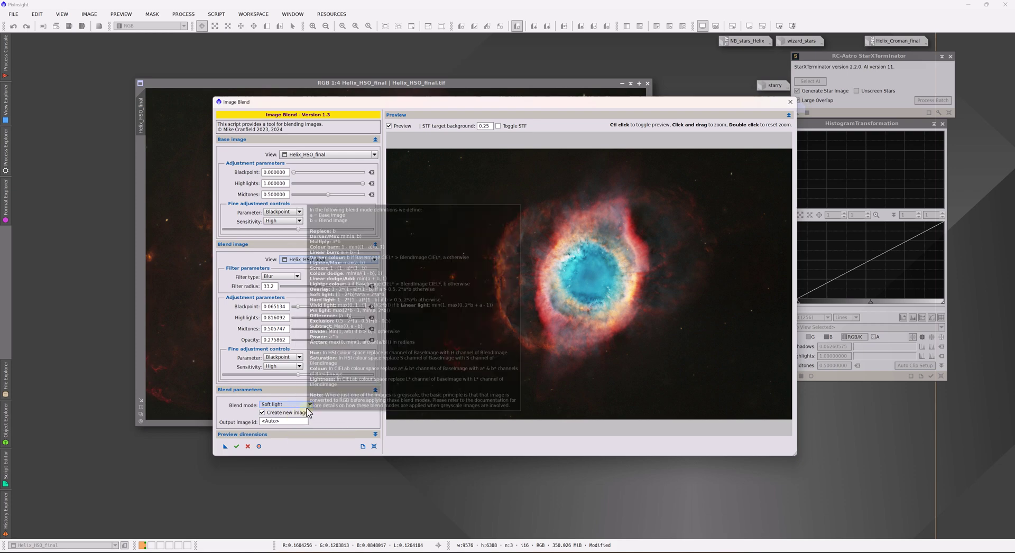
click(310, 405)
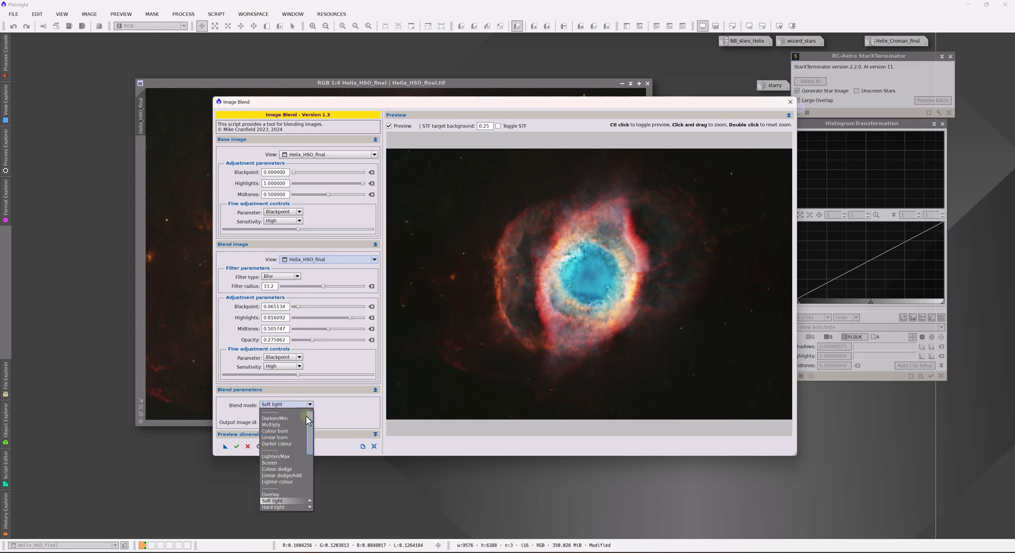
click(286, 463)
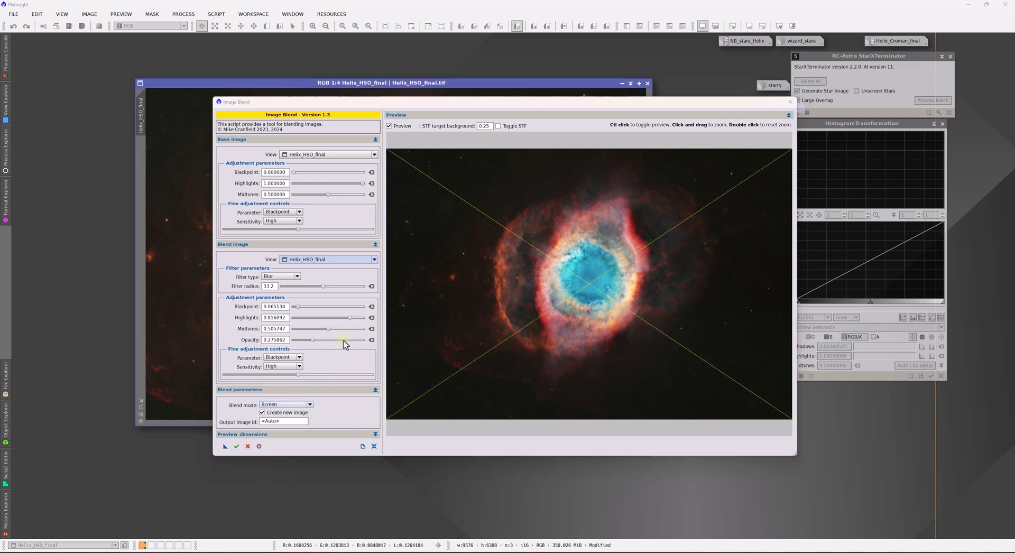
click(236, 447)
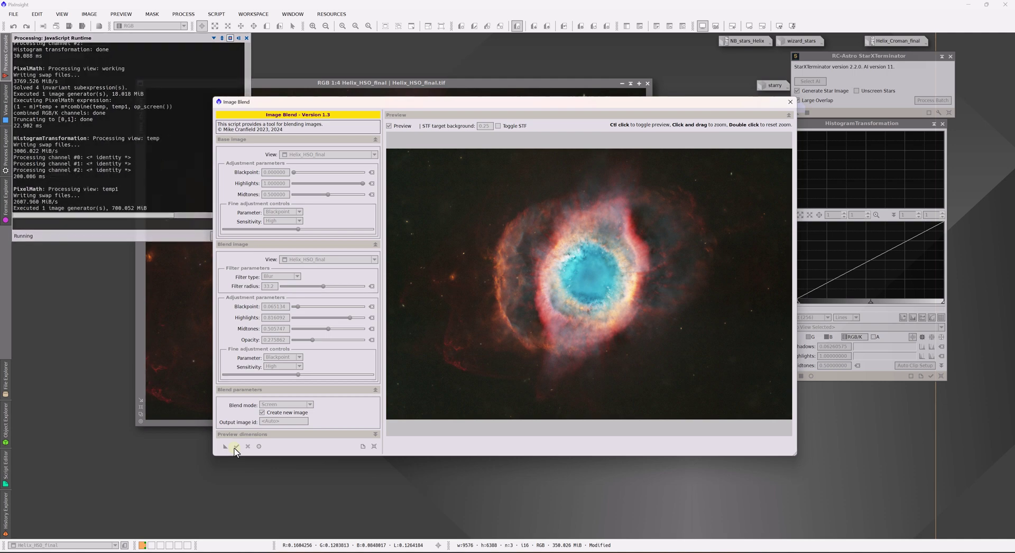
Step: Close Image Blend and start the ScreenStars script from Utilities
click(791, 101)
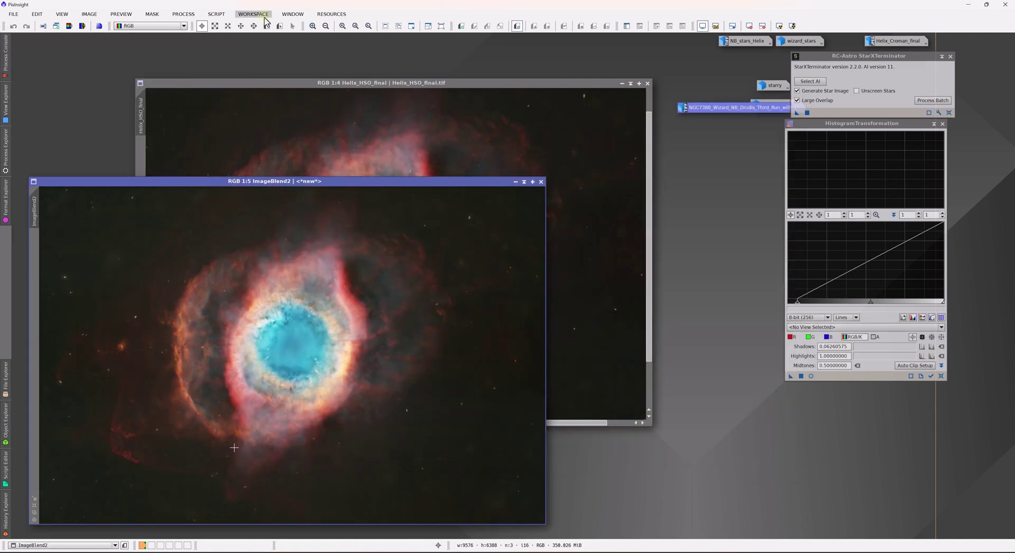
click(217, 14)
mouse_move(258, 181)
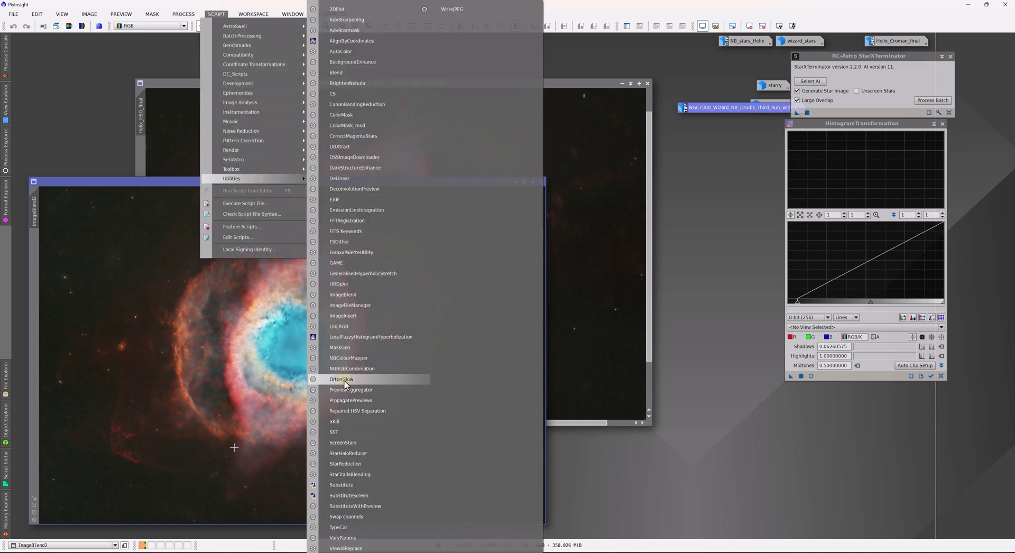
click(355, 441)
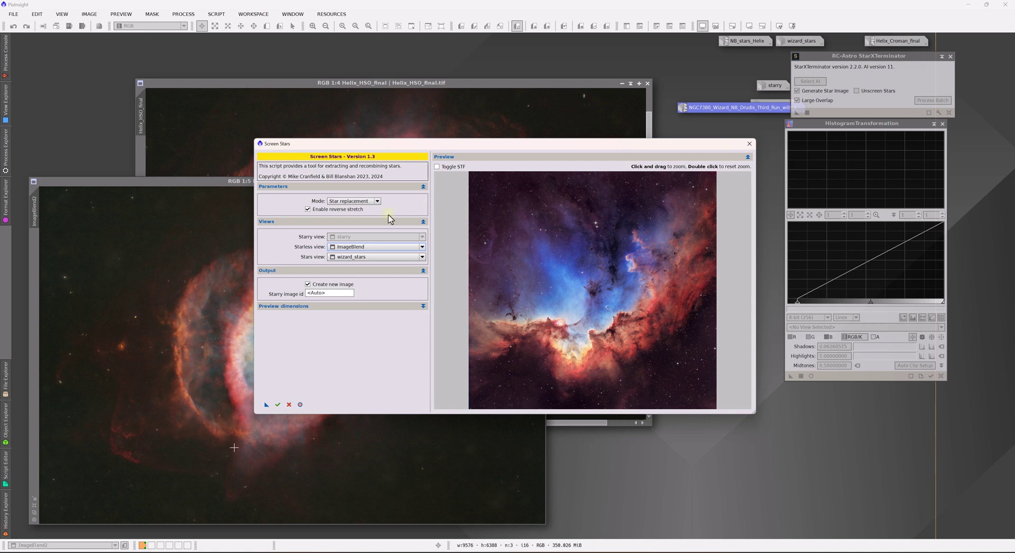
Step: Use ImageBlend2 as the starless view and NB_stars_Helix as stars, then execute
click(373, 247)
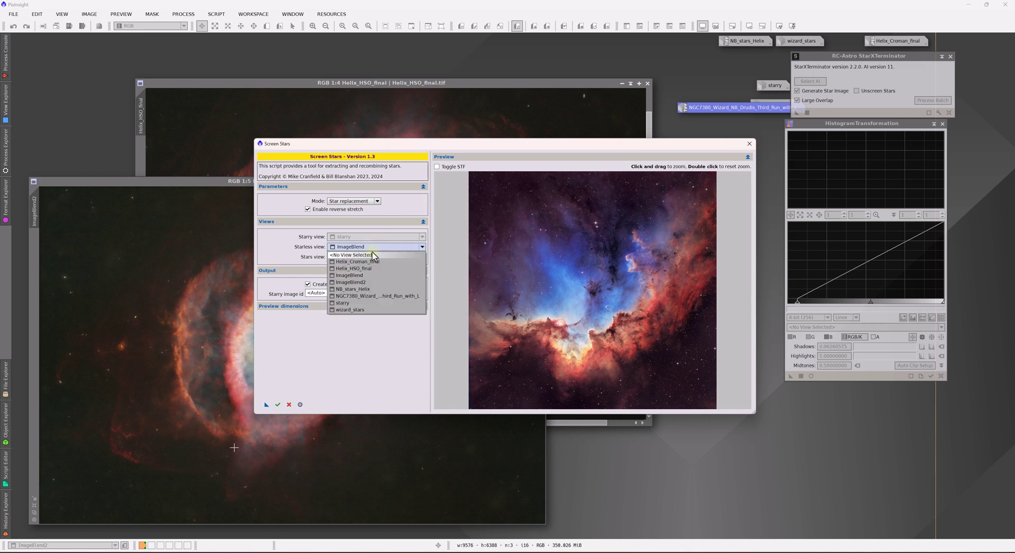
click(370, 309)
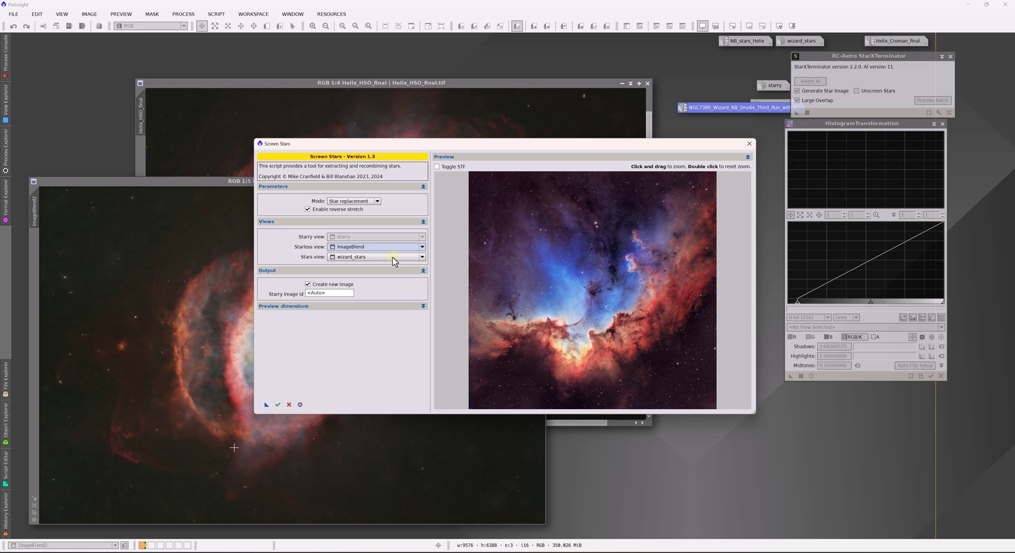
click(397, 259)
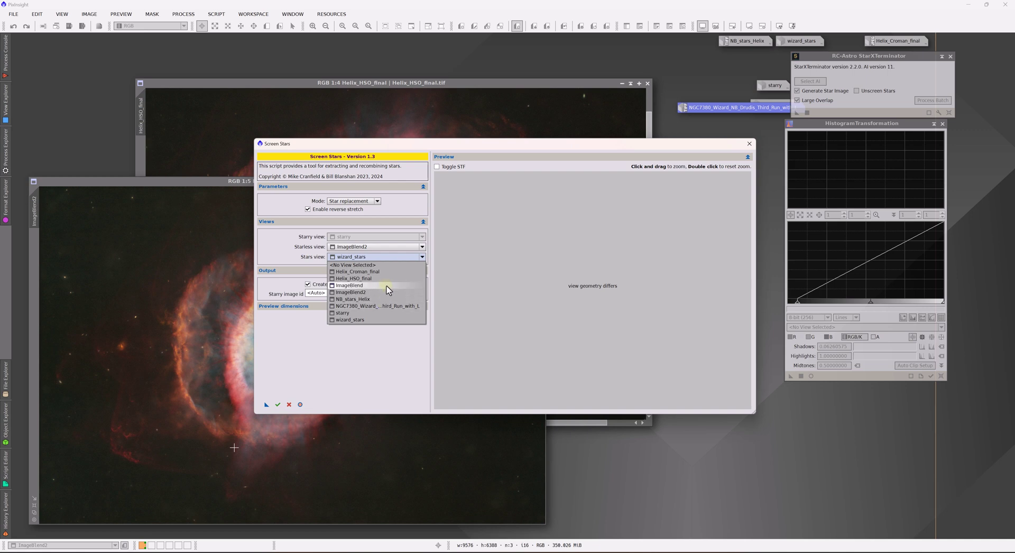
key(Escape)
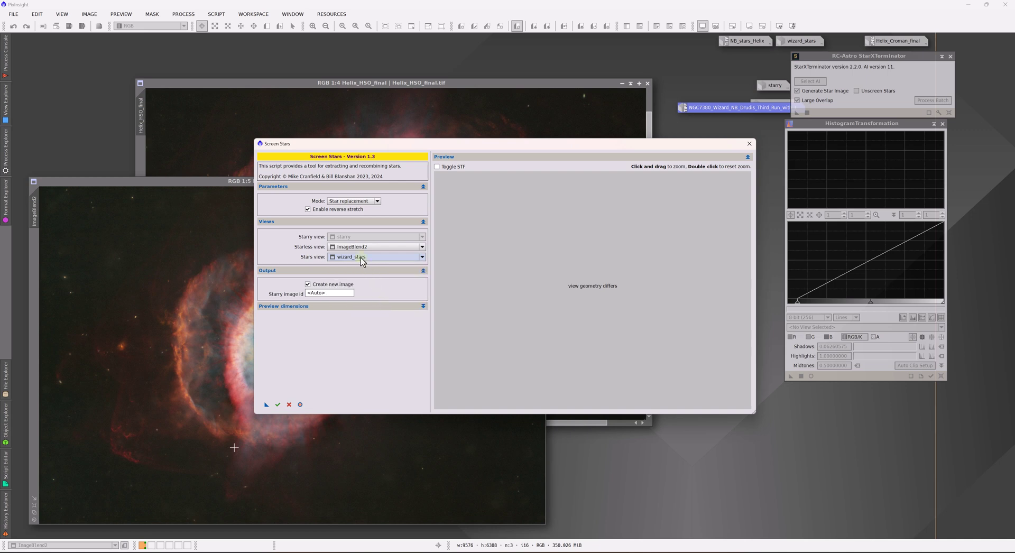
key(Down)
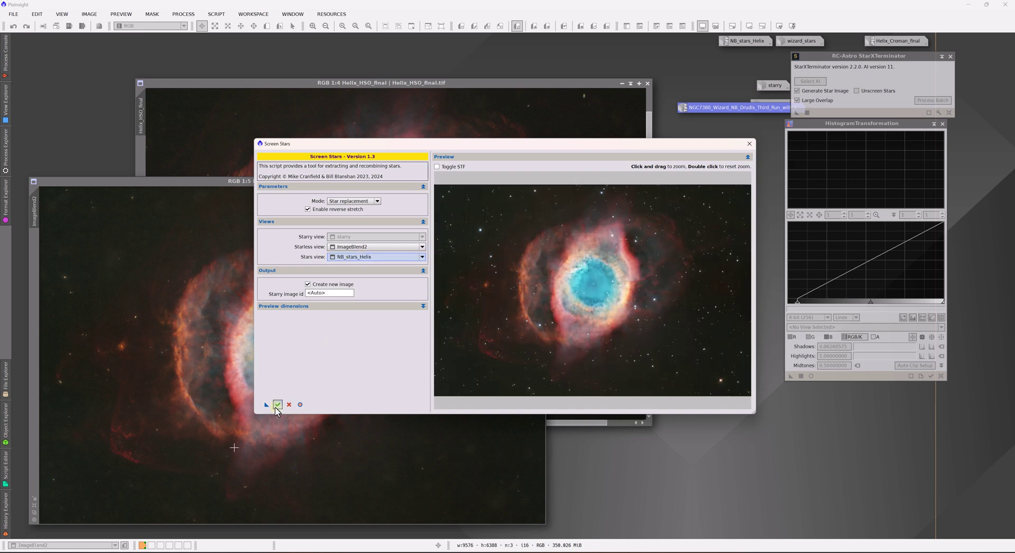
click(278, 404)
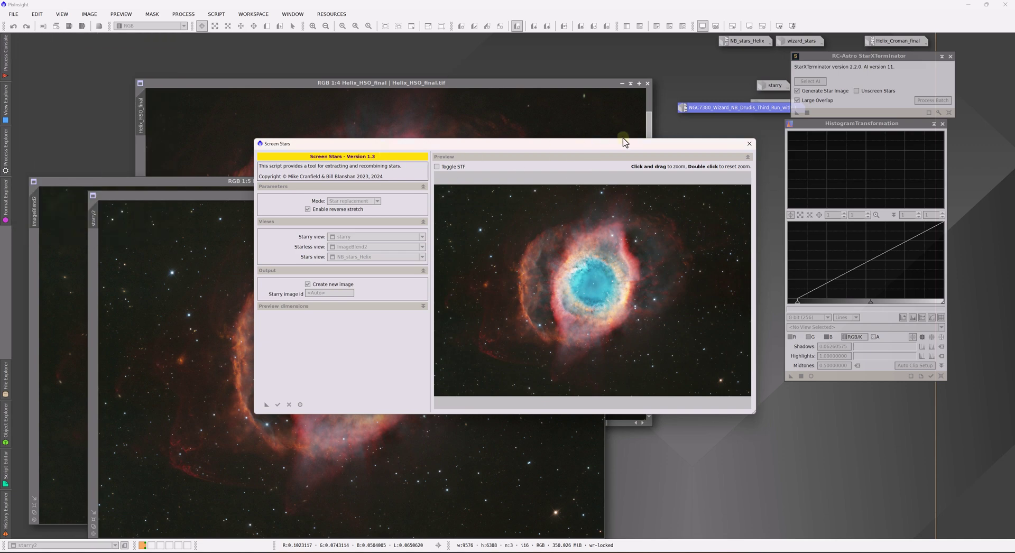
Step: Darken starry2's sky with a HistogramTransformation shadows clip of 0.01692047, previewed in real time
click(750, 145)
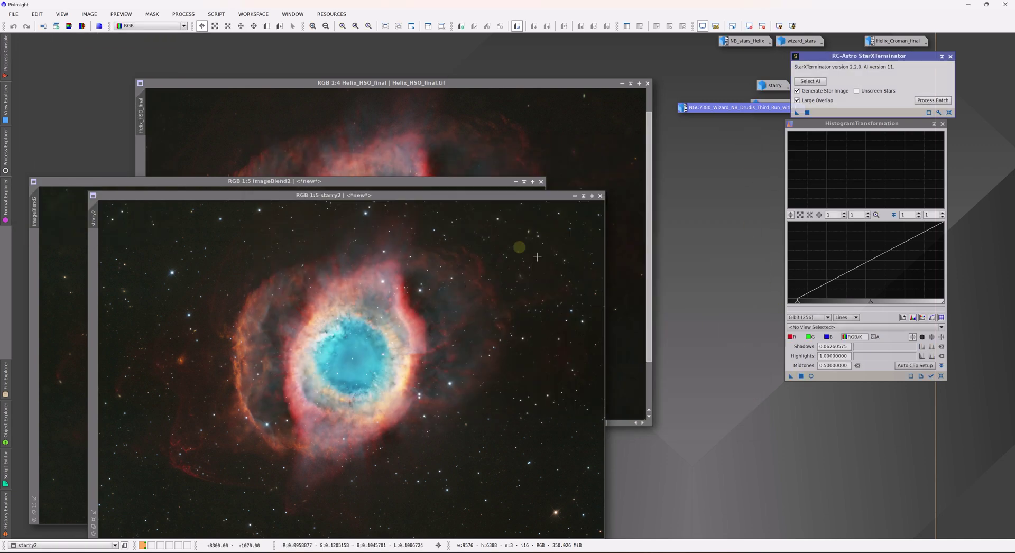
drag(472, 195, 548, 112)
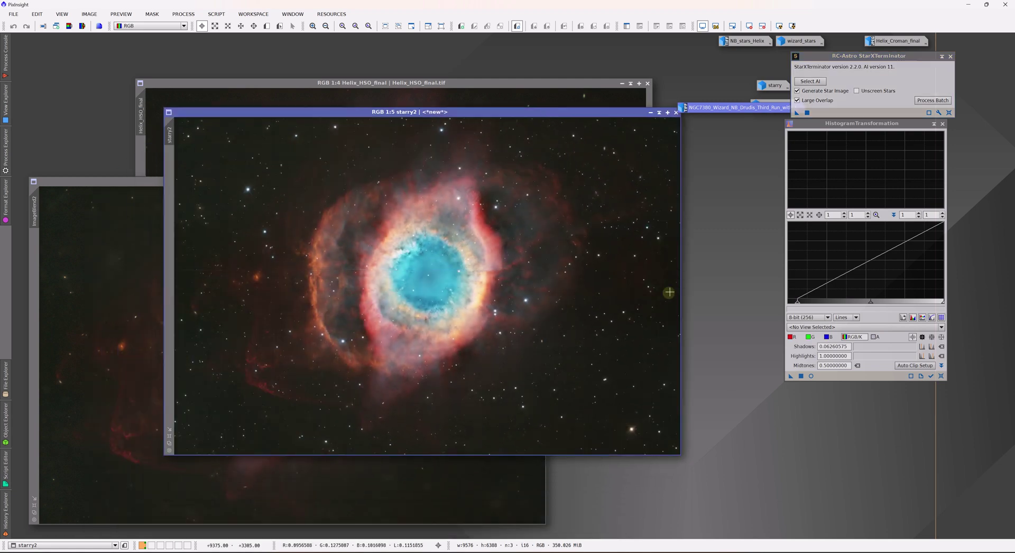
drag(797, 301, 787, 302)
click(811, 376)
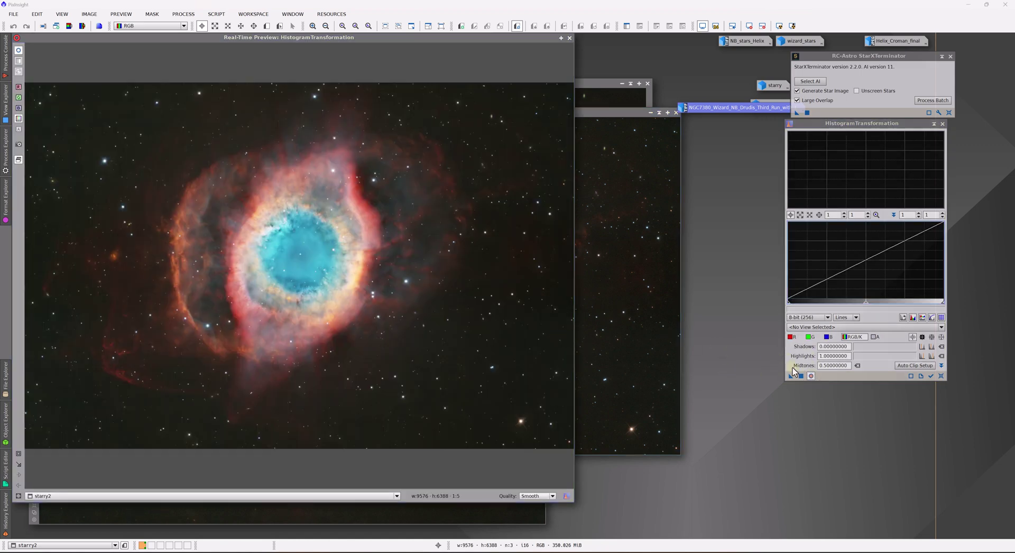
drag(789, 302, 790, 302)
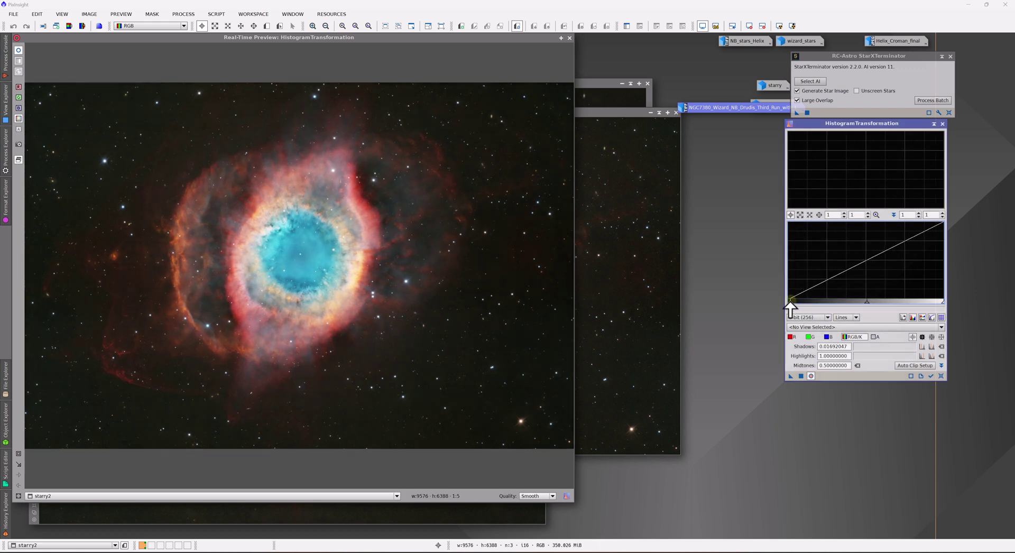
click(800, 376)
click(571, 38)
drag(474, 112, 434, 99)
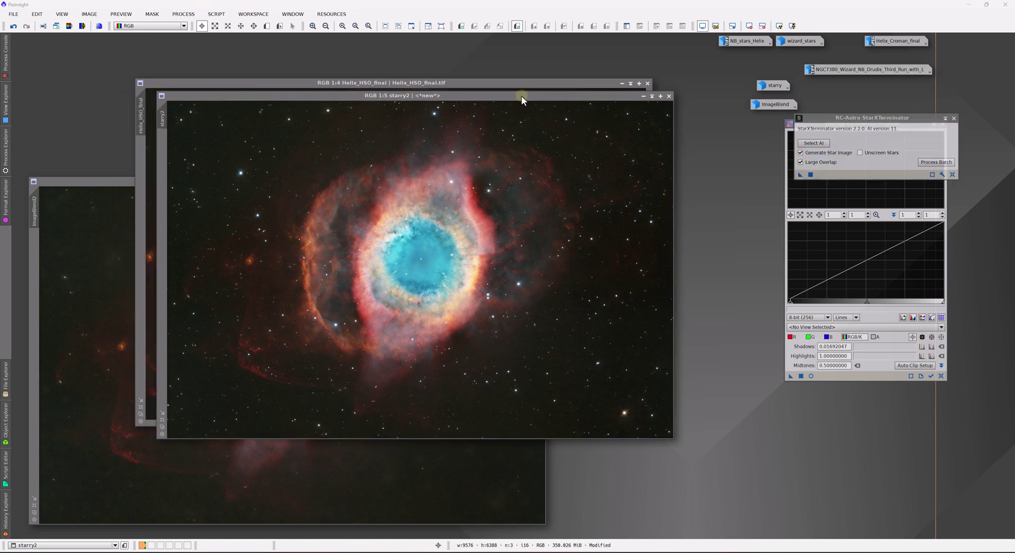
drag(521, 96, 416, 63)
Step: Open Helix_Croman_final and move its window aside to uncover starry2
double_click(899, 41)
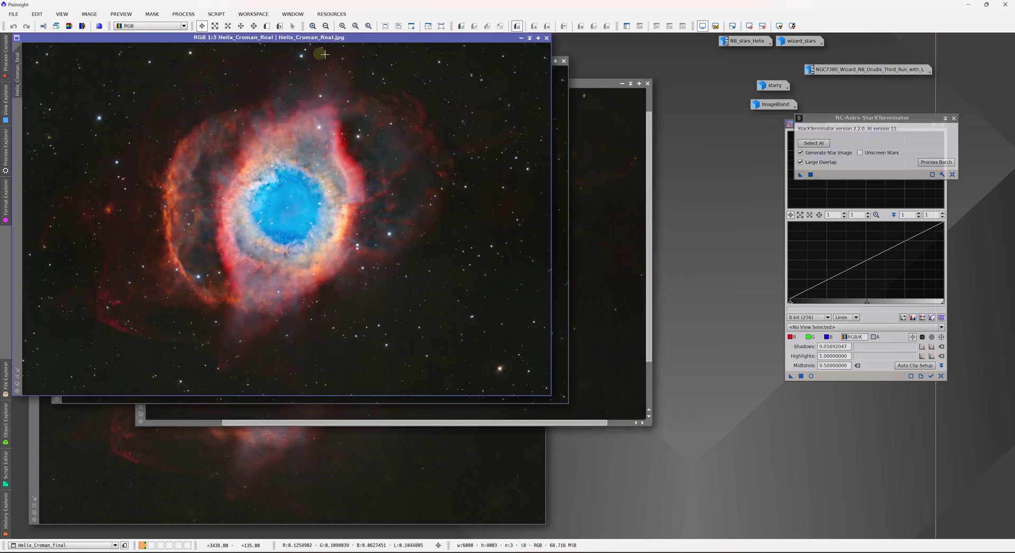
drag(299, 37, 639, 68)
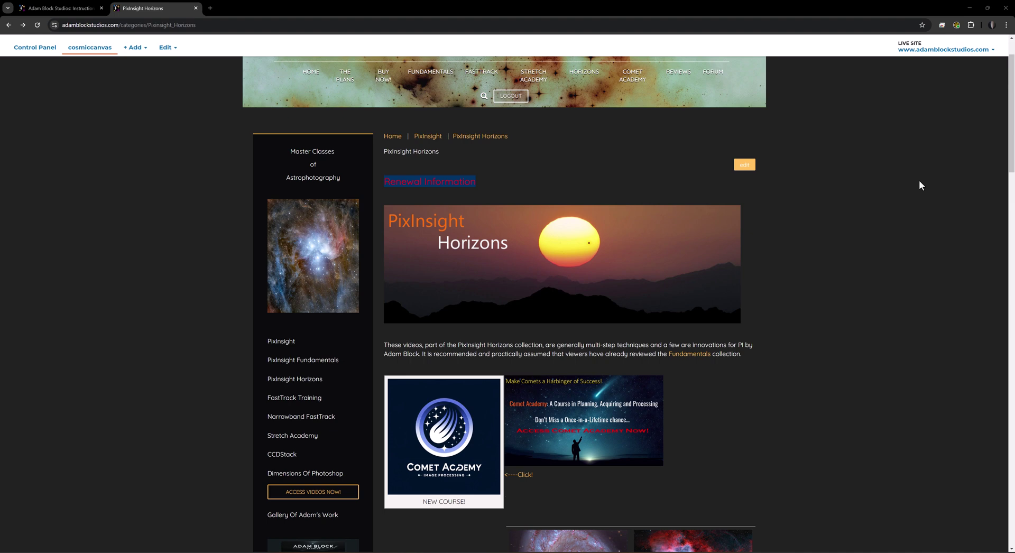
Step: Scroll down the Adam Block Studios site and open the Narrow Band course category
scroll(923, 185, down, 4)
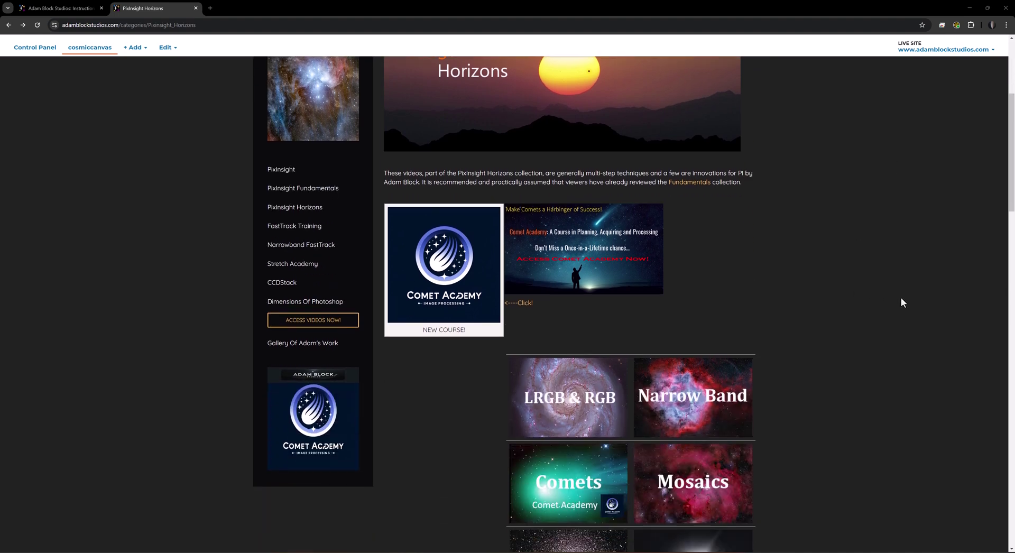
scroll(612, 349, down, 2)
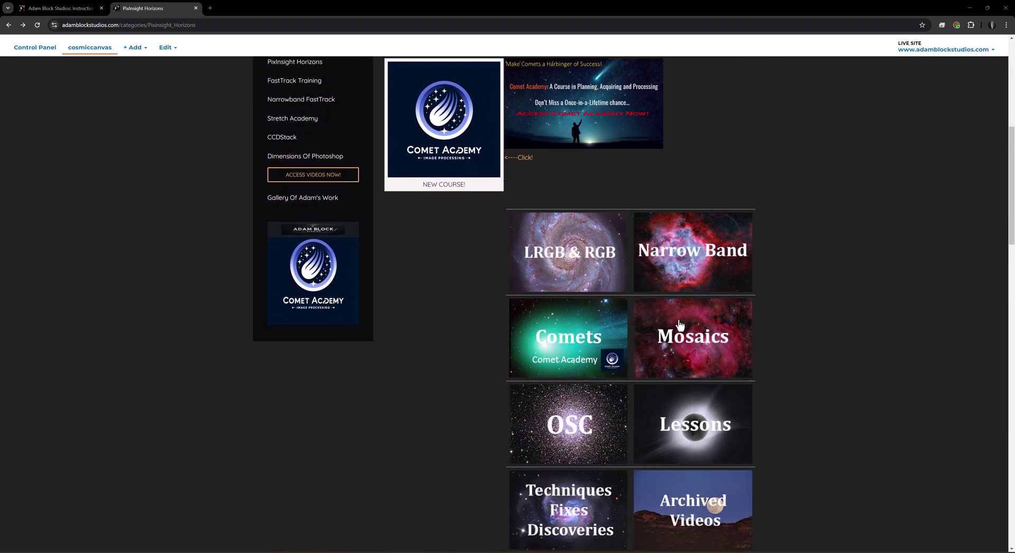
click(690, 268)
scroll(614, 284, down, 2)
scroll(614, 284, down, 2)
scroll(601, 263, up, 1)
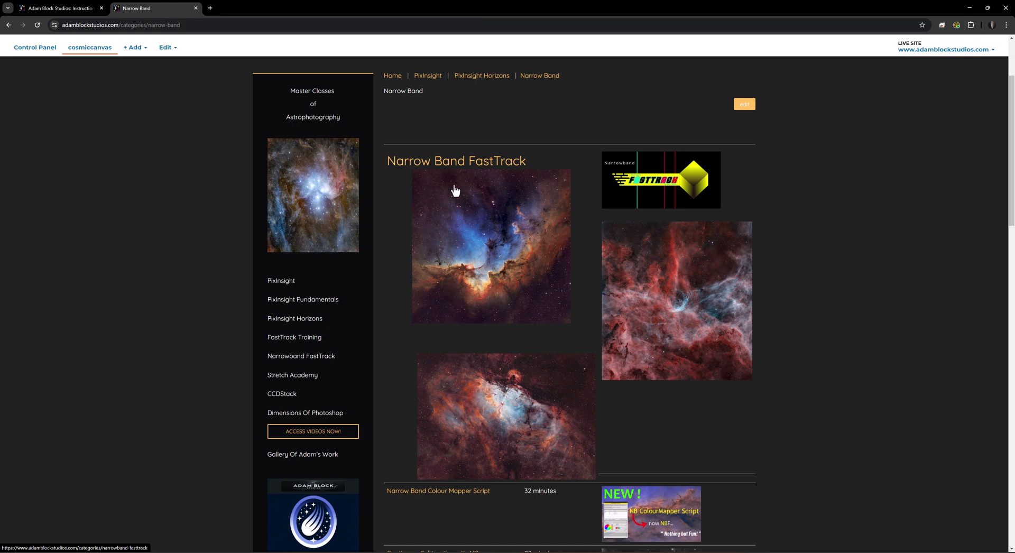
Step: Open Narrow Band FastTrack and scroll to the Workflow Guide and Wizard Nebula Demo sections
click(498, 238)
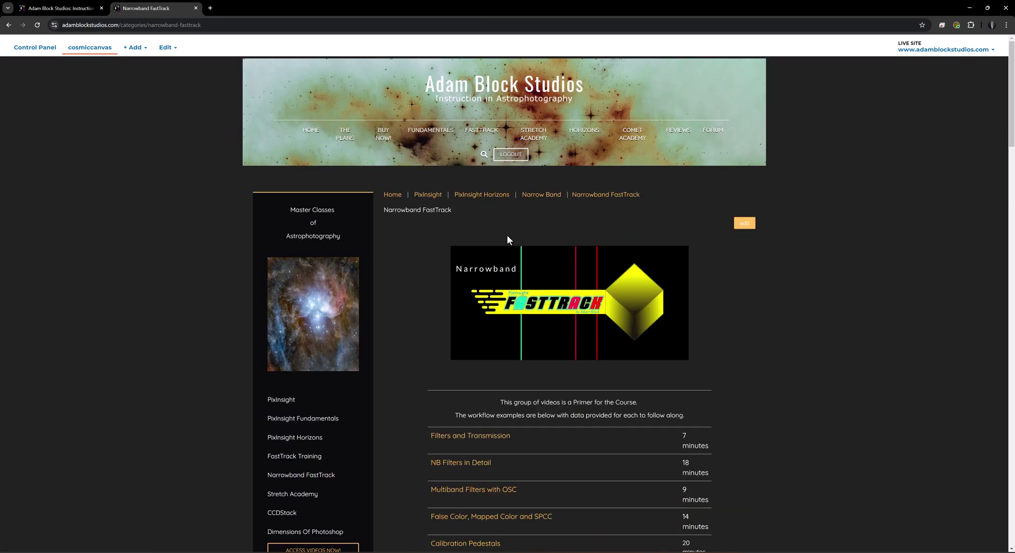
scroll(809, 251, down, 2)
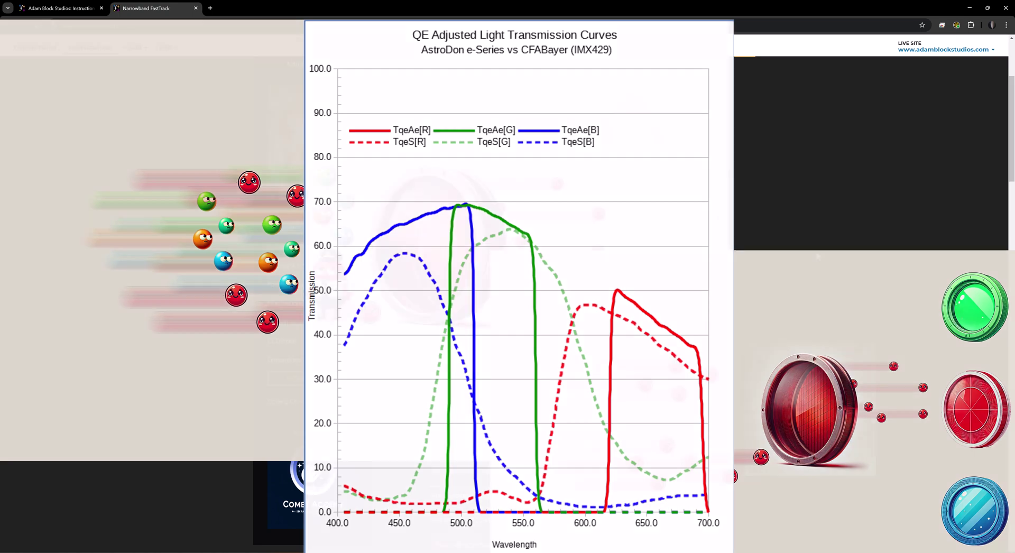
scroll(816, 250, down, 1)
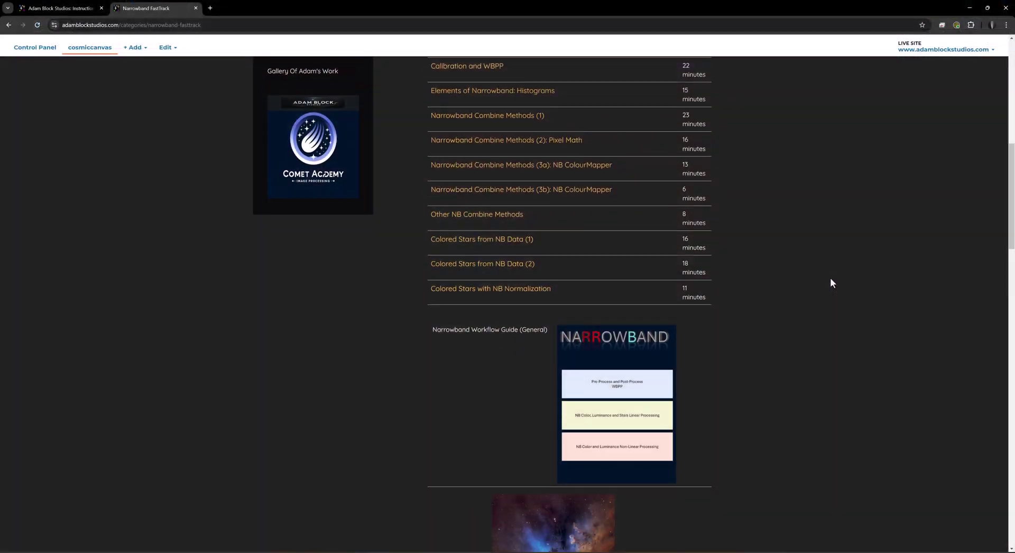
scroll(831, 277, down, 2)
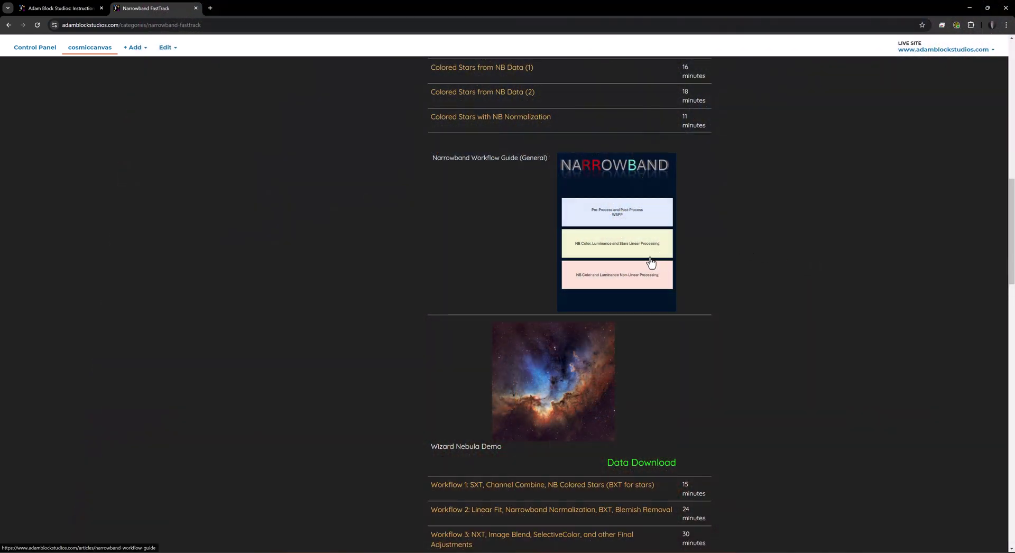
Step: Open the Narrowband Workflow Guide and scroll through its PDF
click(650, 269)
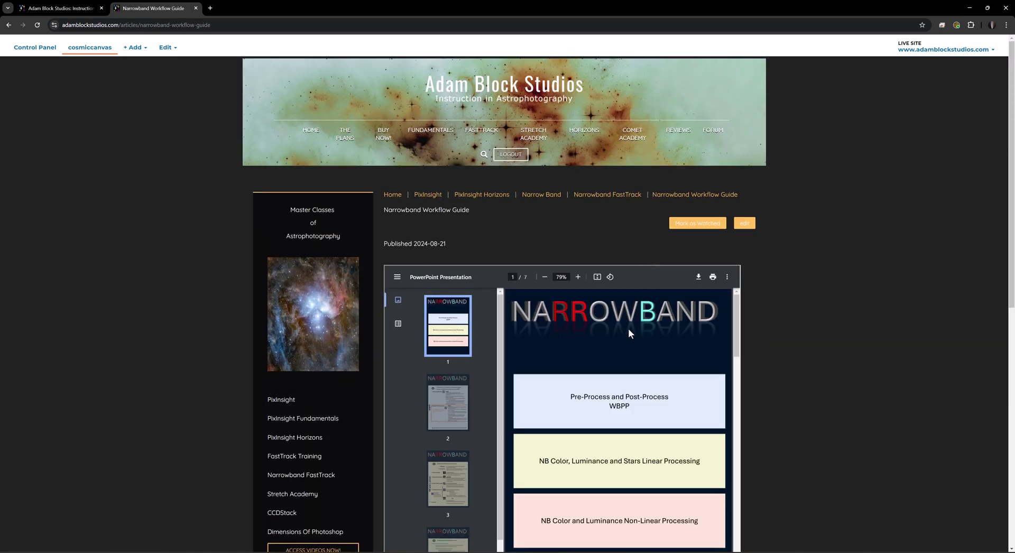
scroll(605, 351, down, 3)
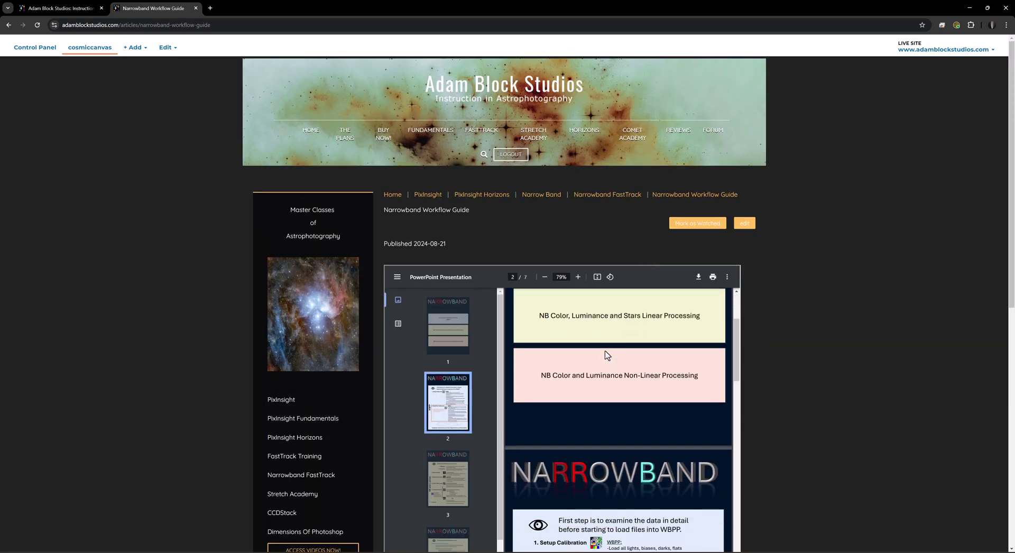
scroll(748, 354, down, 2)
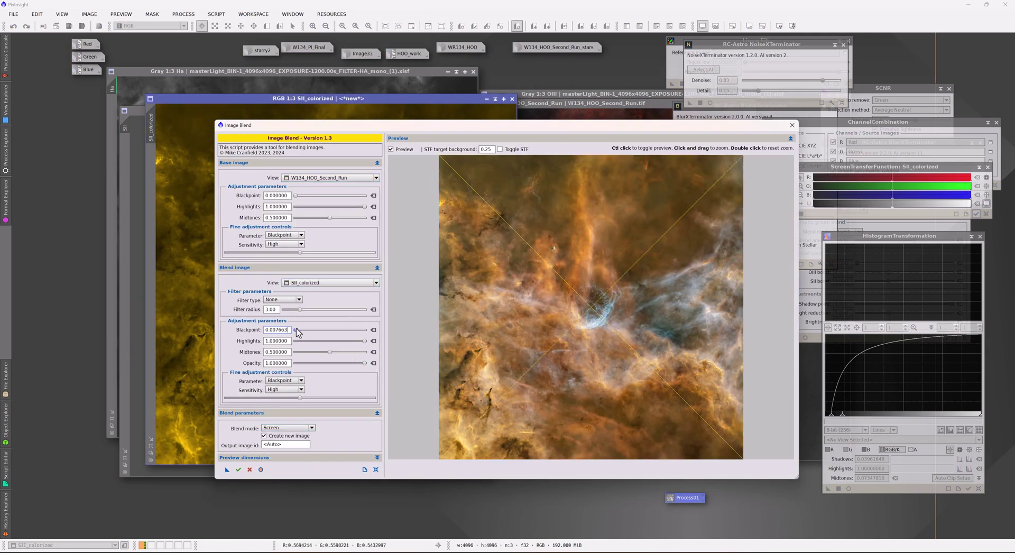
Step: Set the SII_colorized blend layer to blackpoint 0.080460 and midtones 0.601533
drag(295, 330, 337, 352)
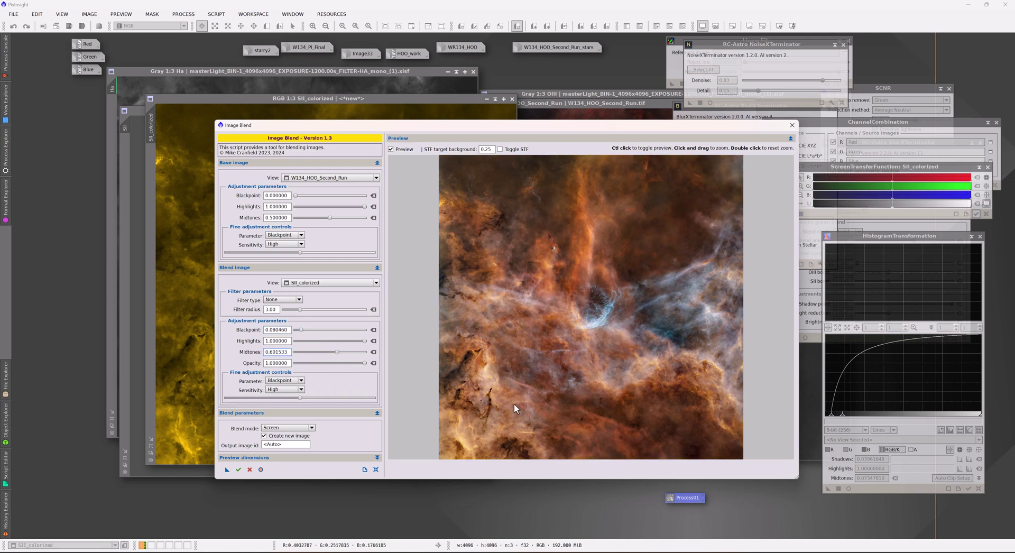